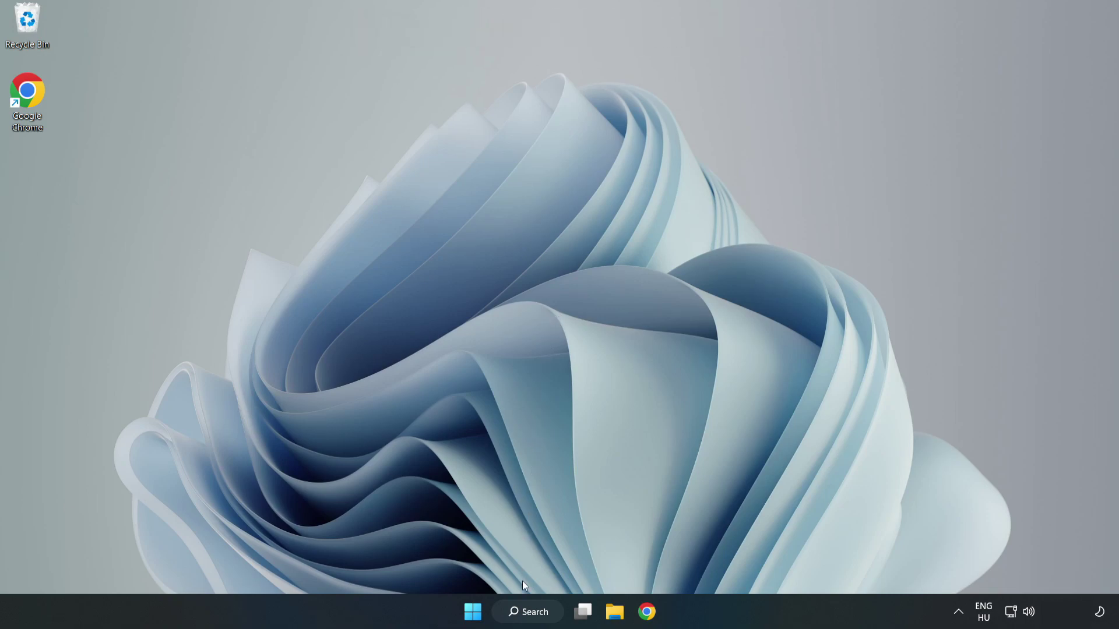
Step: Search Windows for 'device manager' to bring up Device Manager as the best match
left_click(530, 617)
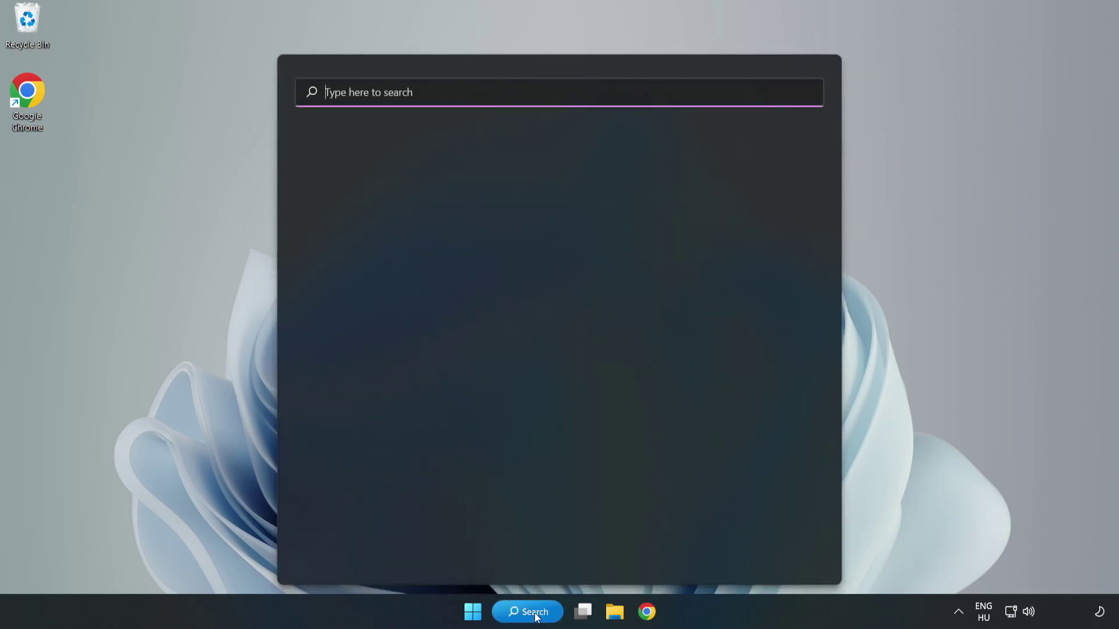
type("device")
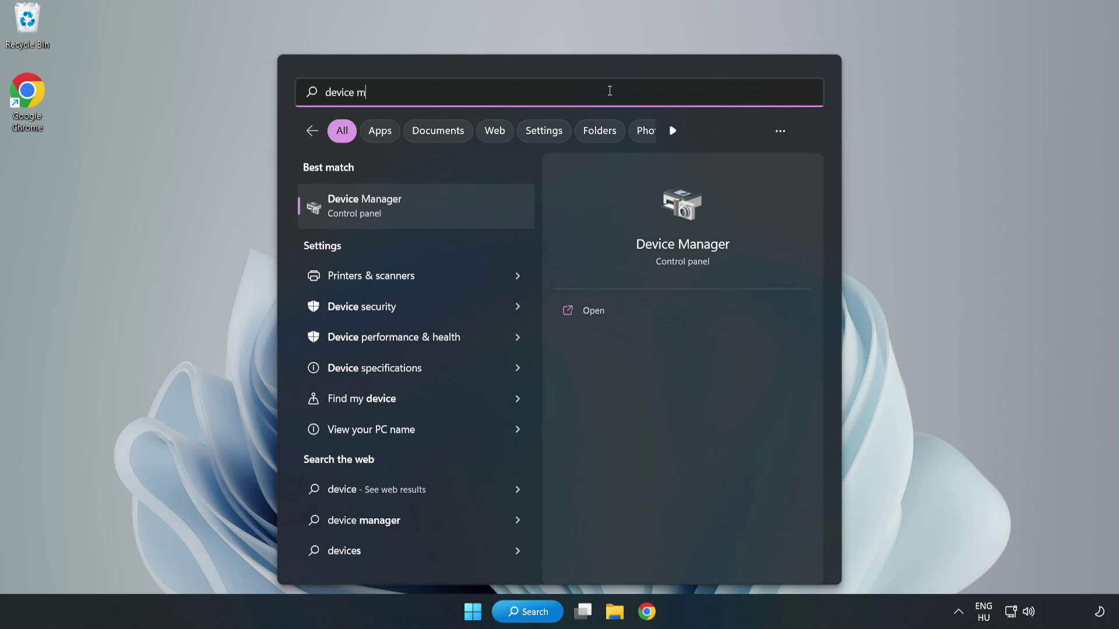
type(" manager")
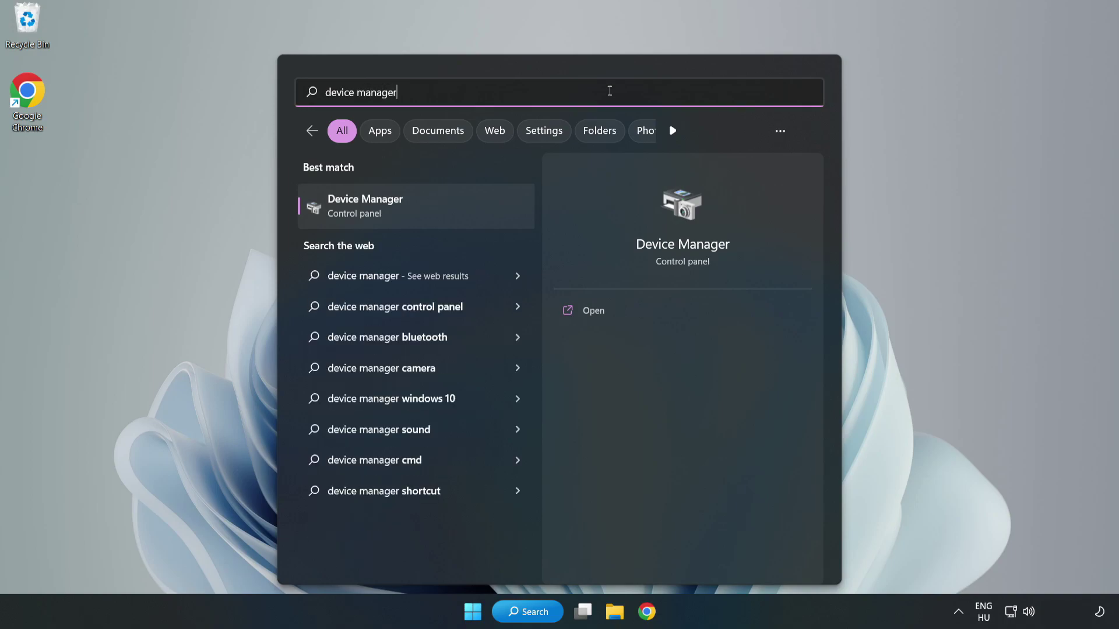
Step: Open Device Manager and select the VMware SVGA 3D adapter under Display adapters
left_click(417, 216)
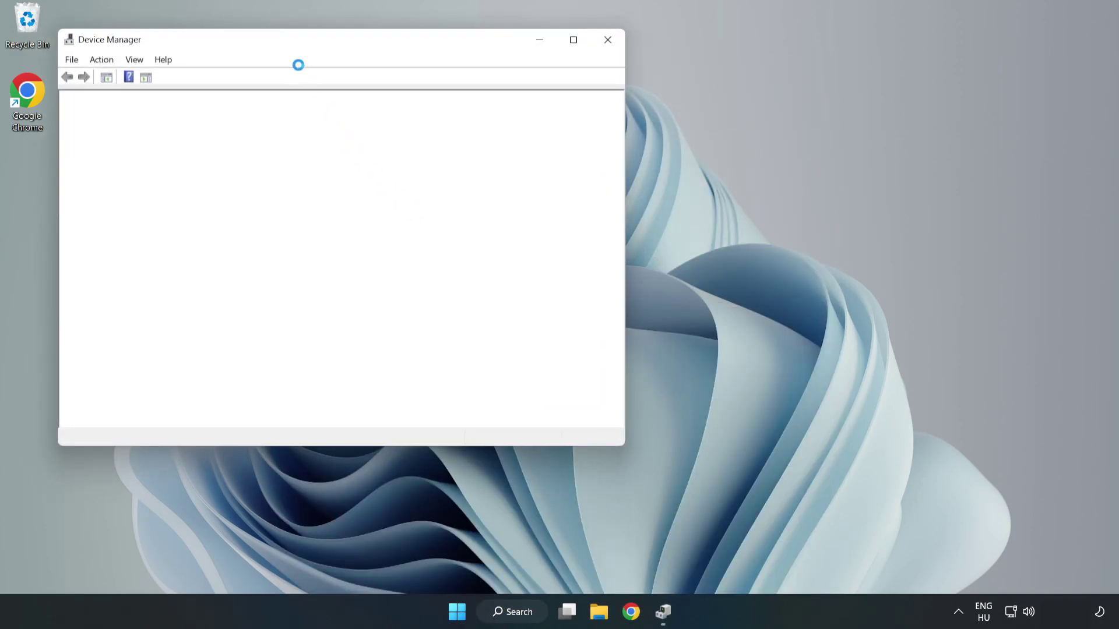
left_click_drag(301, 43, 500, 101)
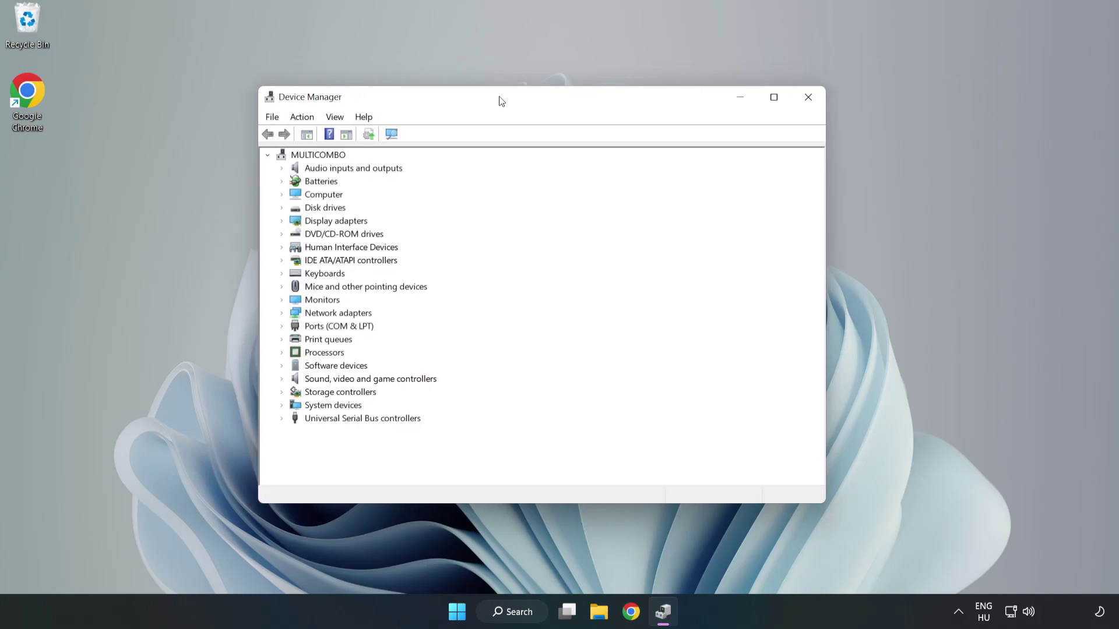
left_click(301, 222)
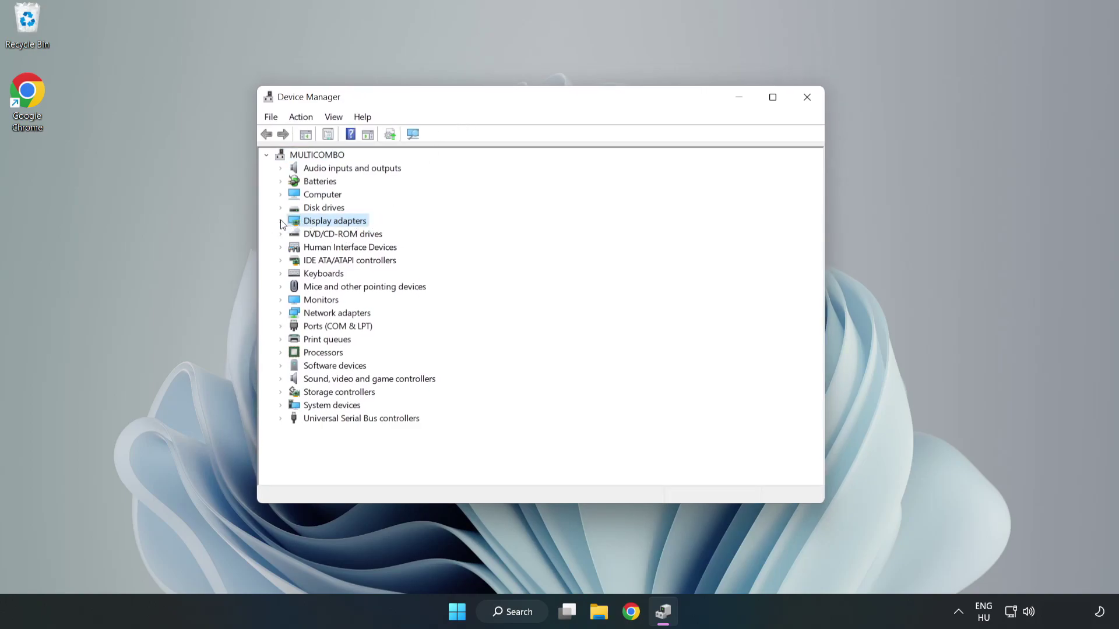
left_click(281, 222)
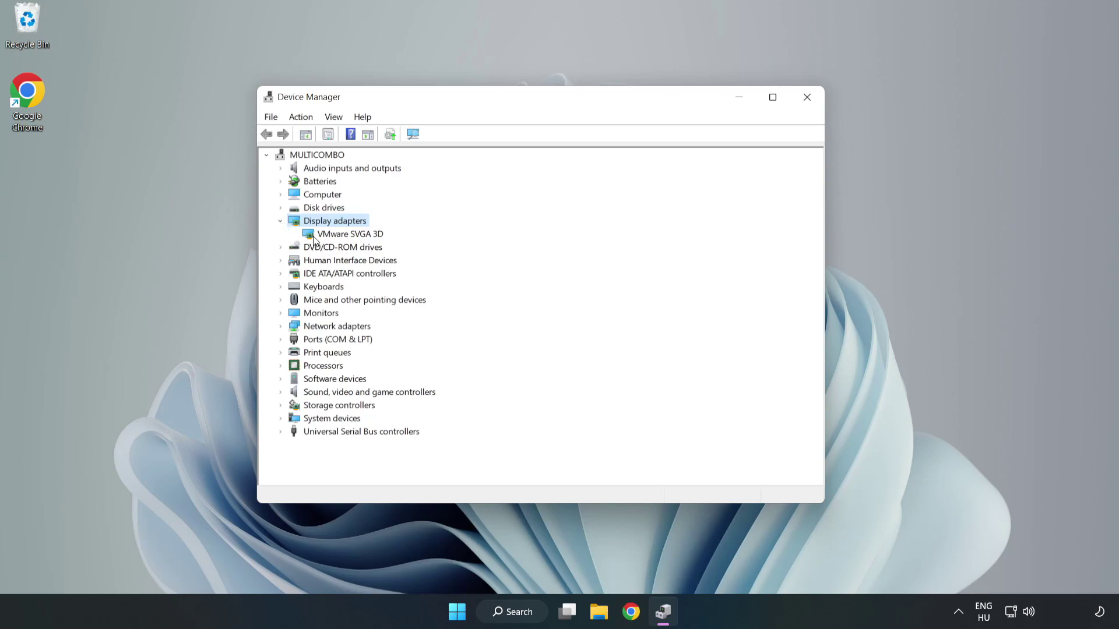
key("Down")
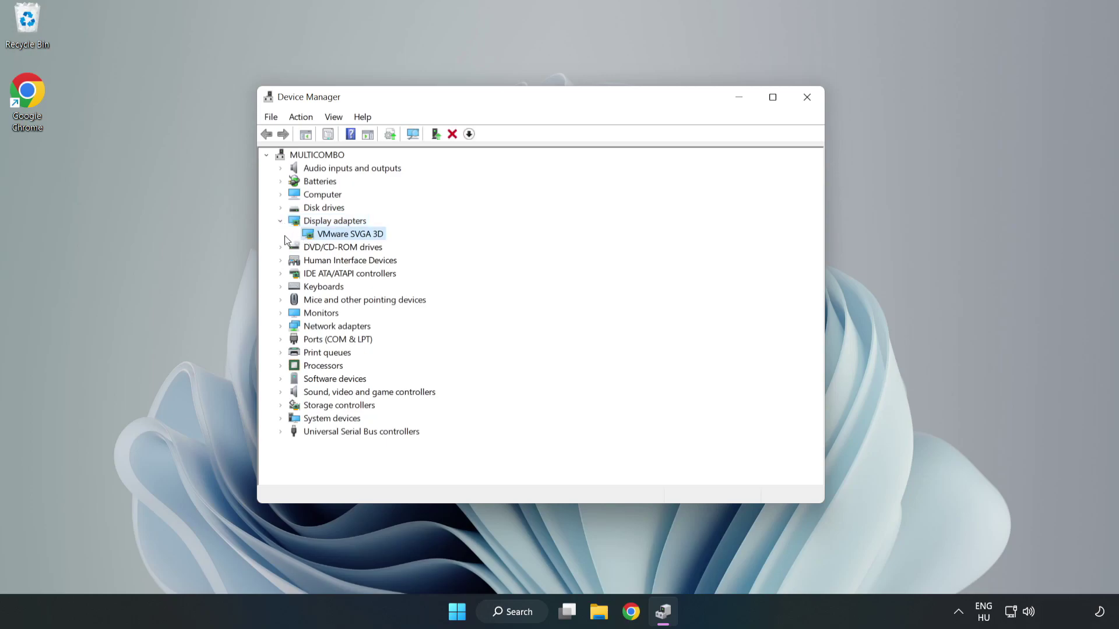
Step: Search automatically for a newer VMware SVGA 3D driver, then close Device Manager
right_click(348, 239)
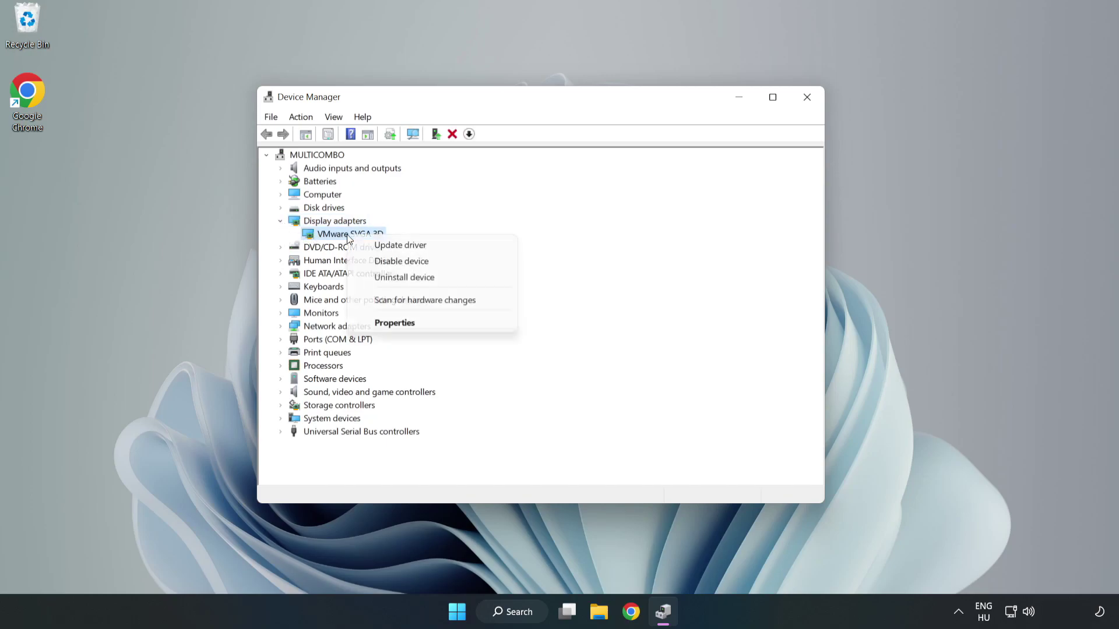
left_click(434, 250)
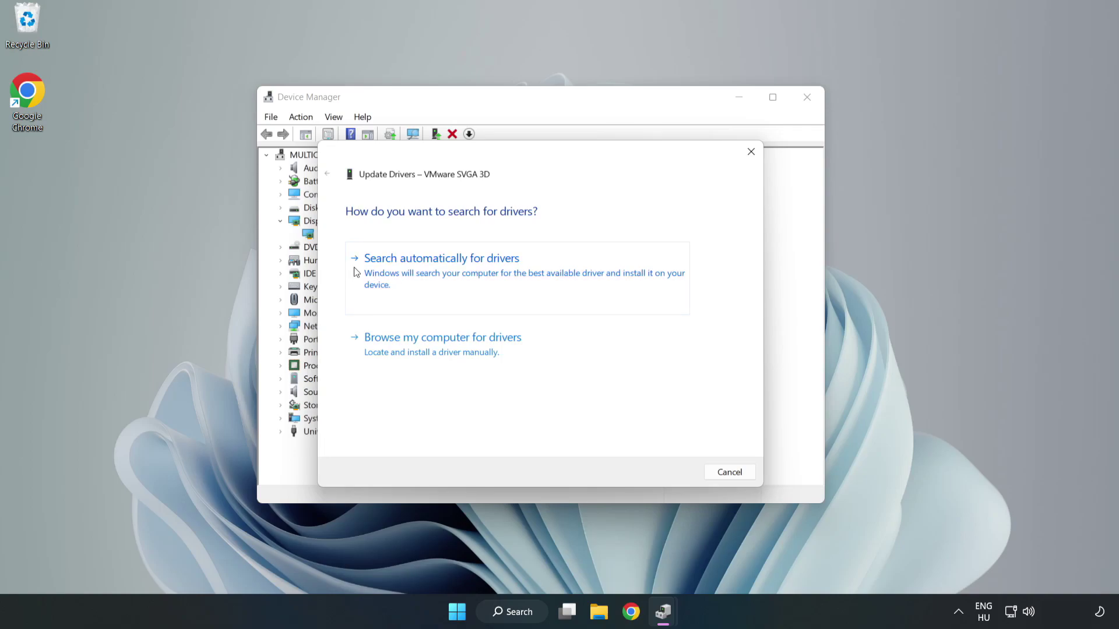
left_click(445, 271)
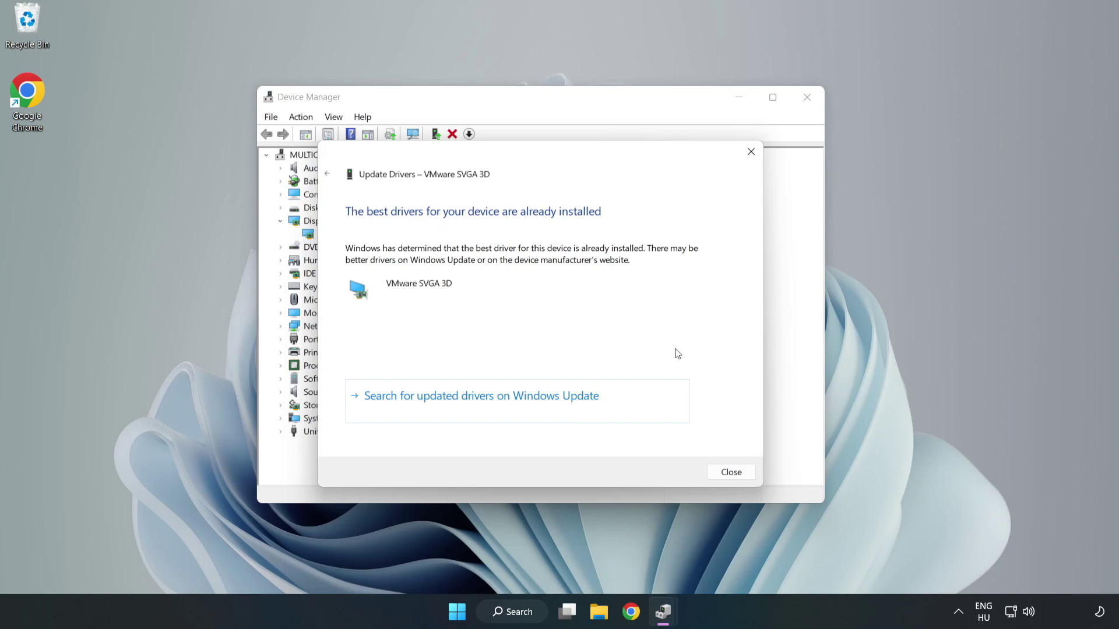
left_click(732, 473)
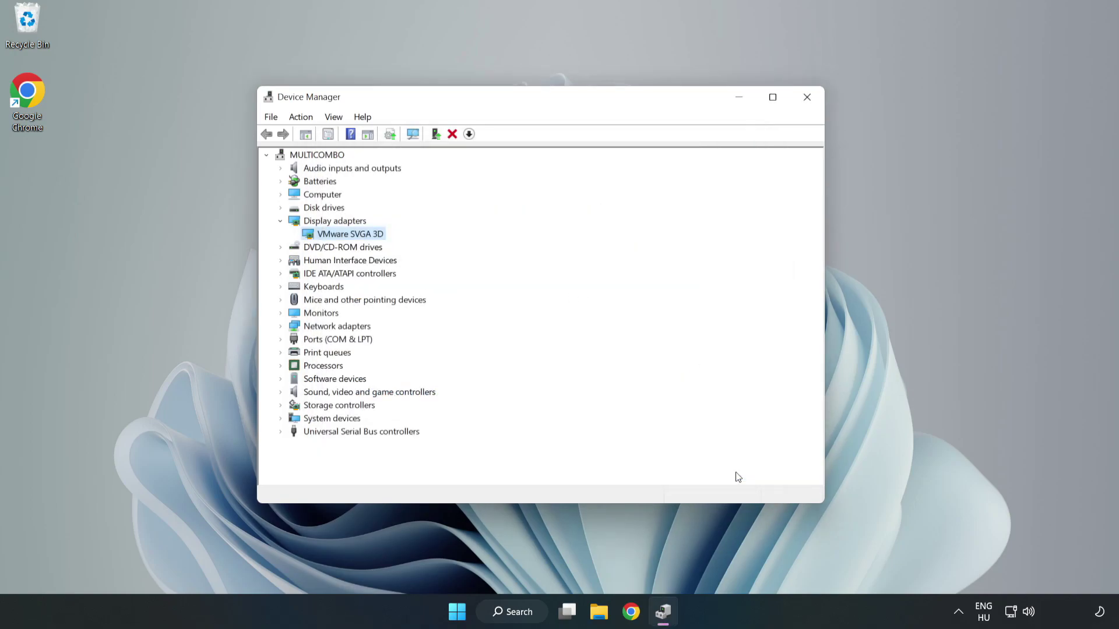
left_click(807, 99)
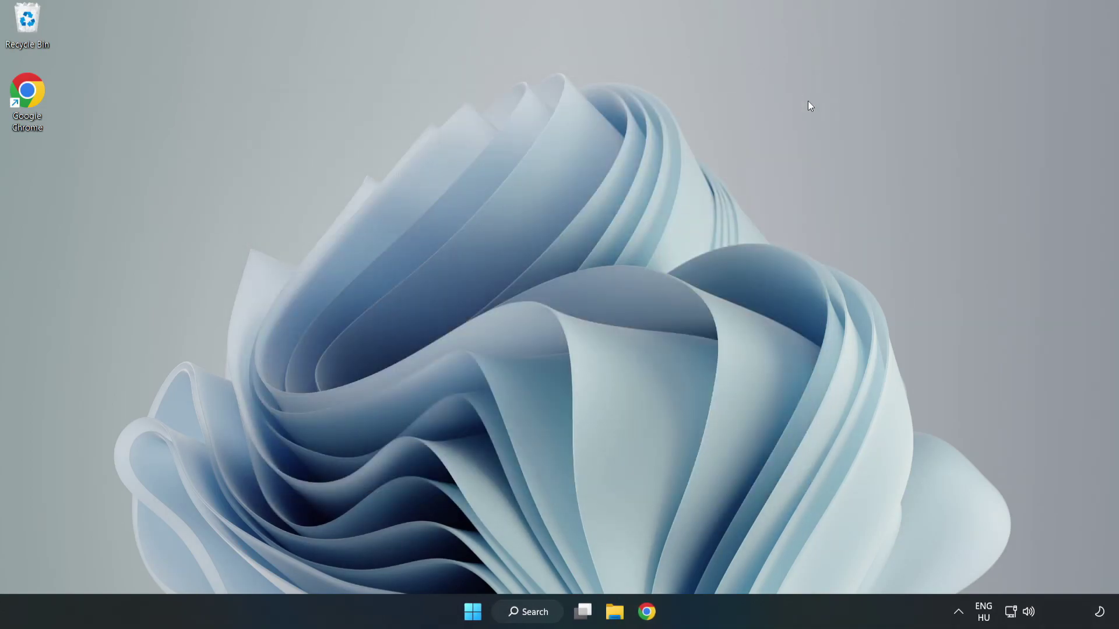
Step: Search for 'updates' and open the Windows Update settings page
left_click(530, 614)
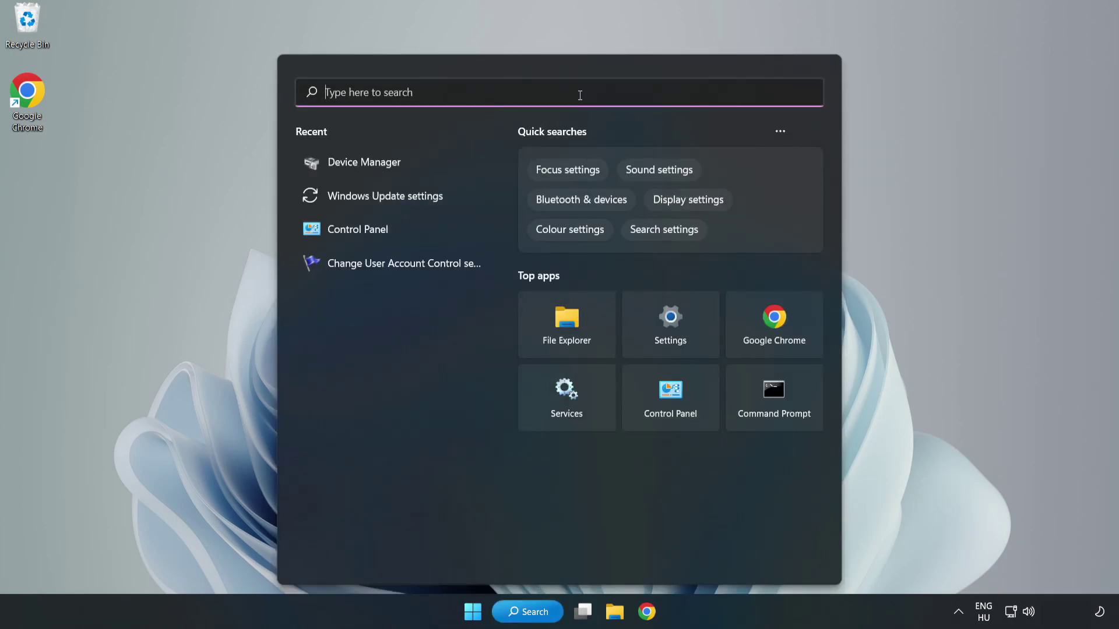
type("updates")
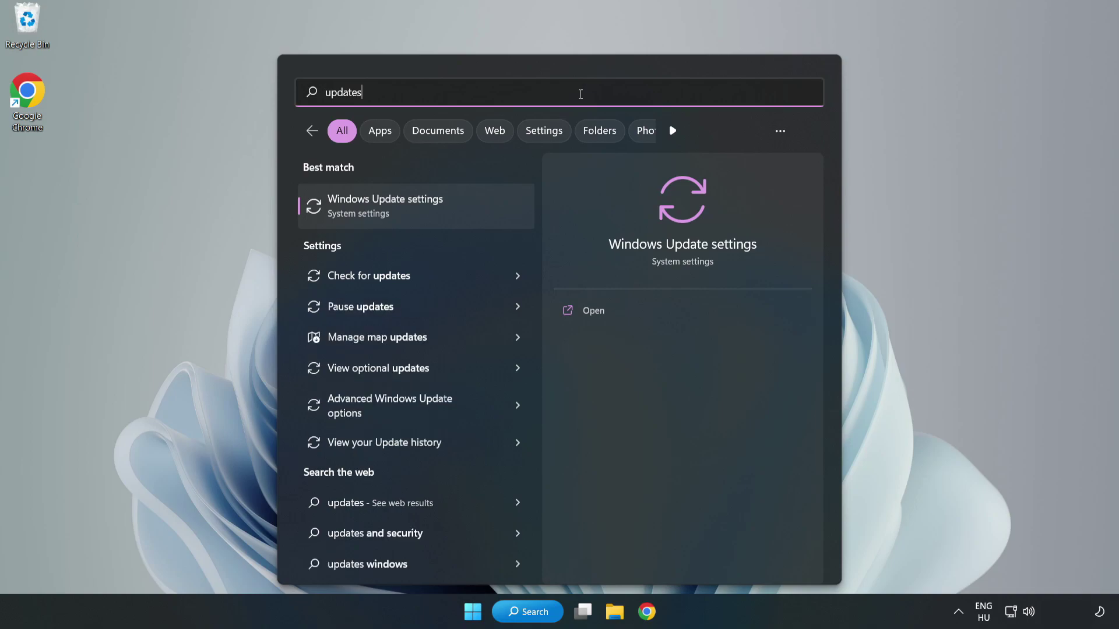
left_click(398, 208)
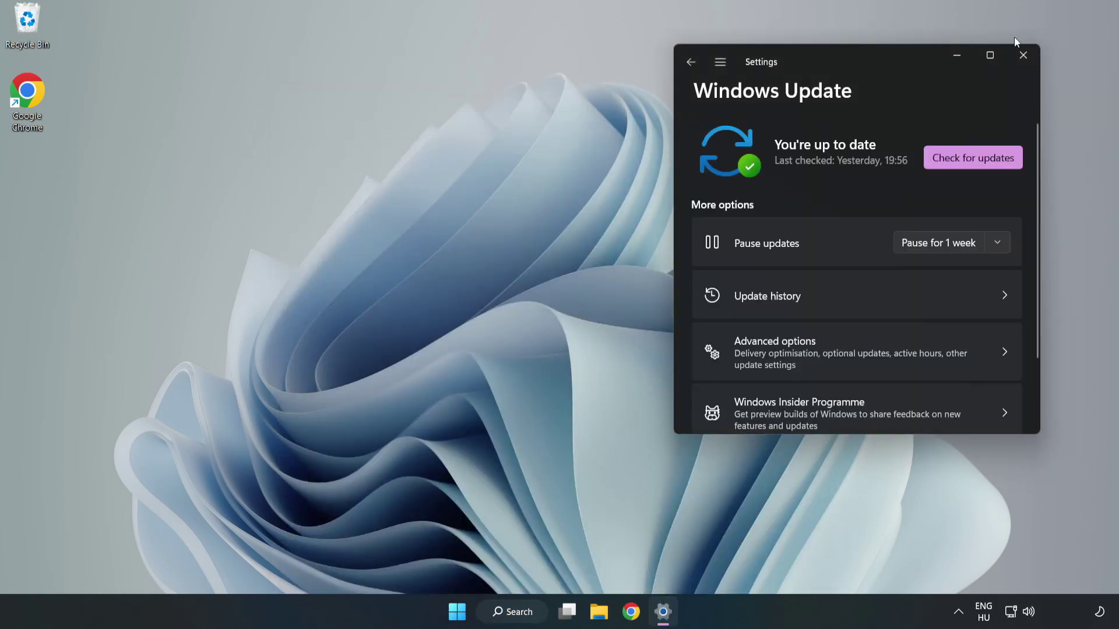
Step: Maximize Settings, run a fresh update check, and close Settings once up to date
left_click(991, 56)
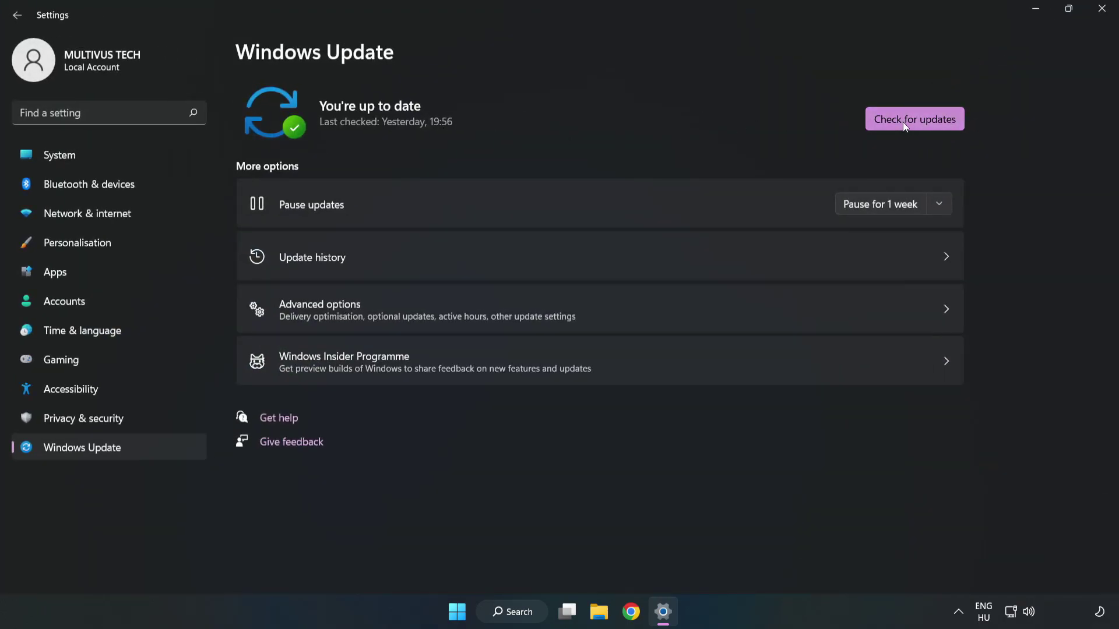
left_click(918, 121)
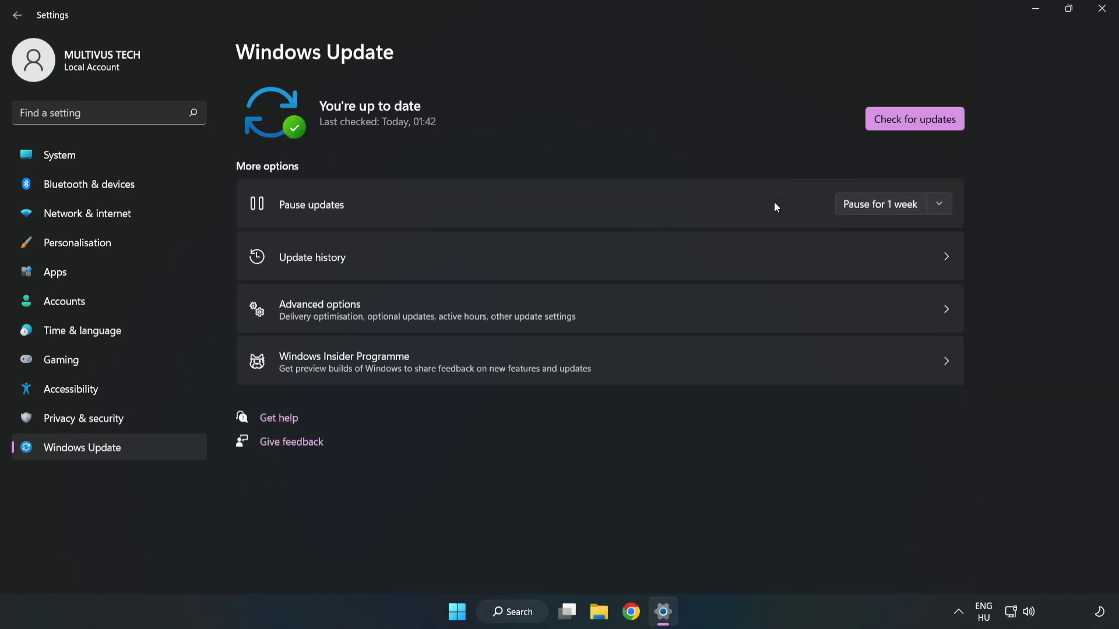
left_click(1103, 12)
Step: Open the Properties of the YOUR NOT WORKING APP desktop shortcut
left_click(81, 119)
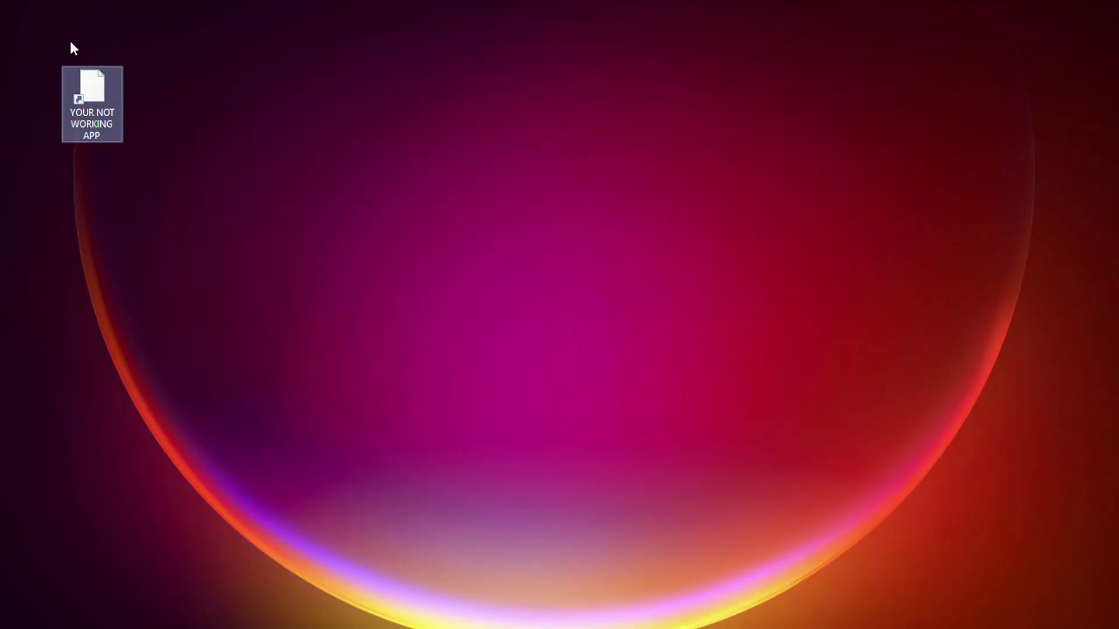
right_click(91, 83)
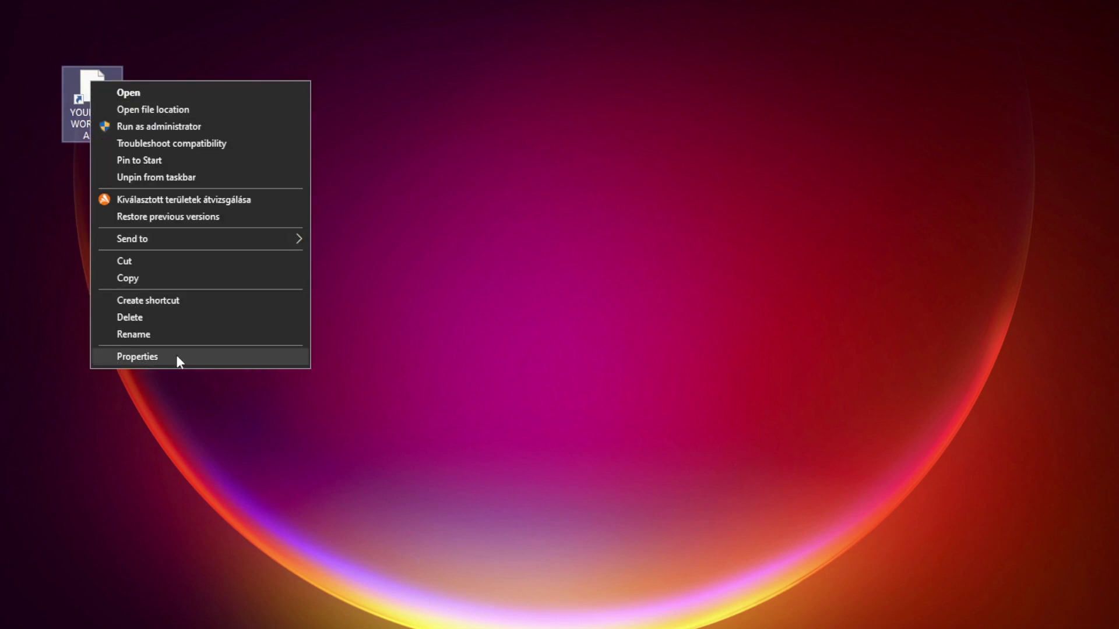
left_click(225, 359)
left_click_drag(246, 94, 564, 122)
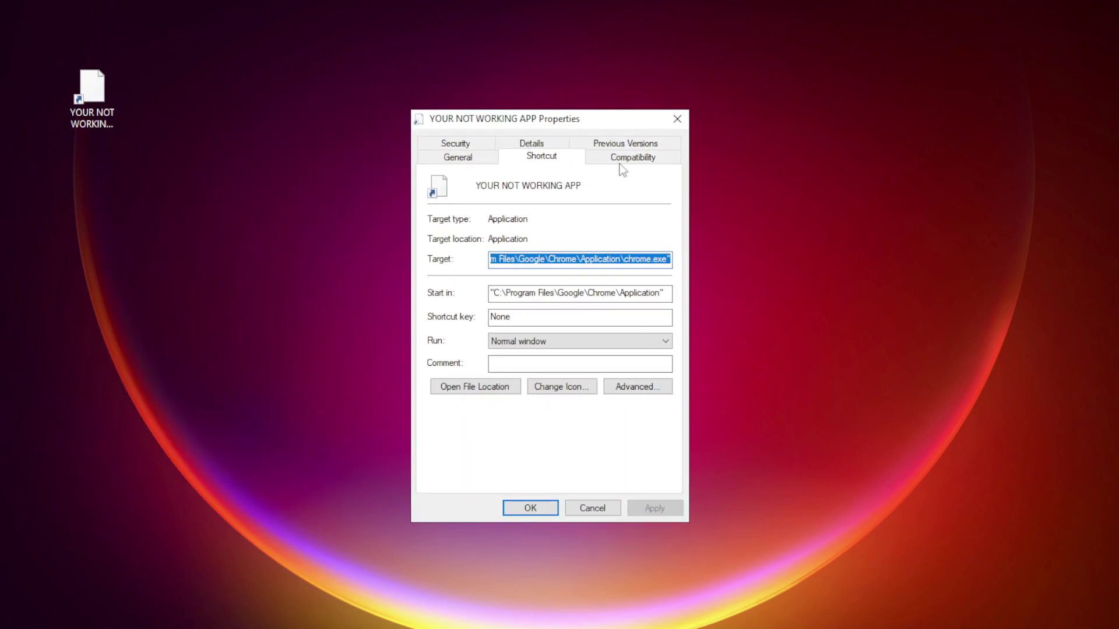
Step: Set Windows 8 compatibility mode, run as administrator, disable fullscreen optimizations, and apply
left_click(657, 166)
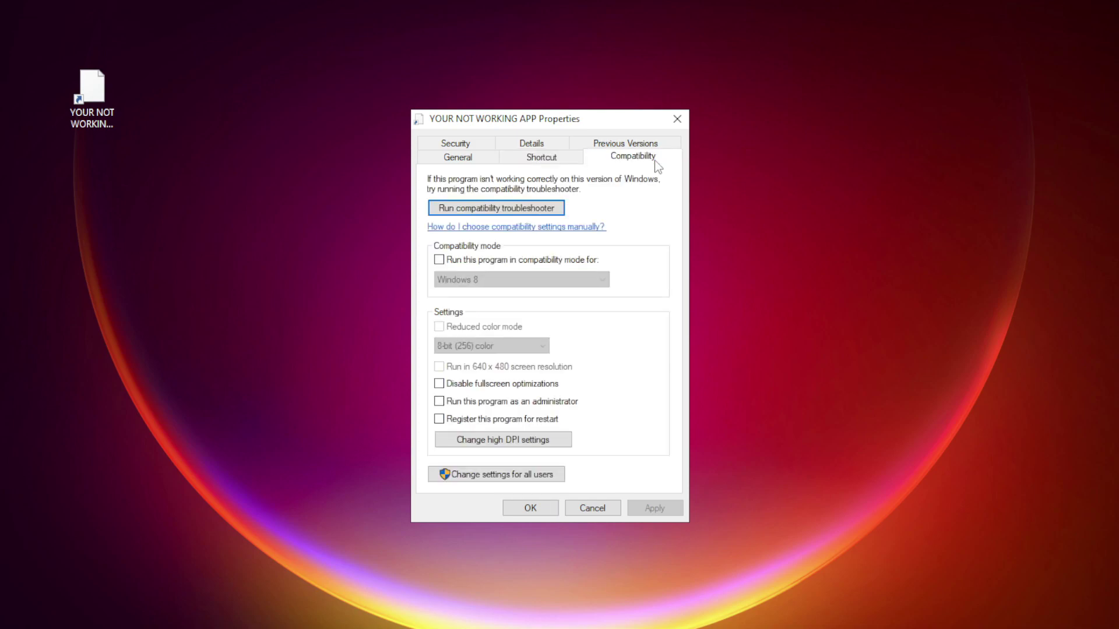
left_click(456, 265)
left_click(473, 274)
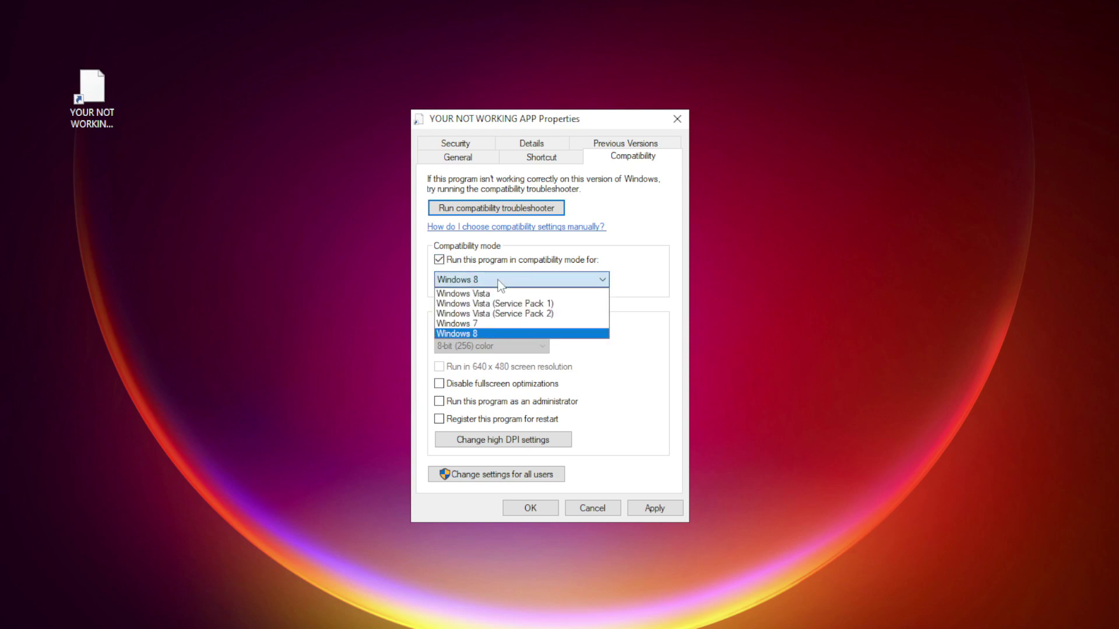
left_click(488, 330)
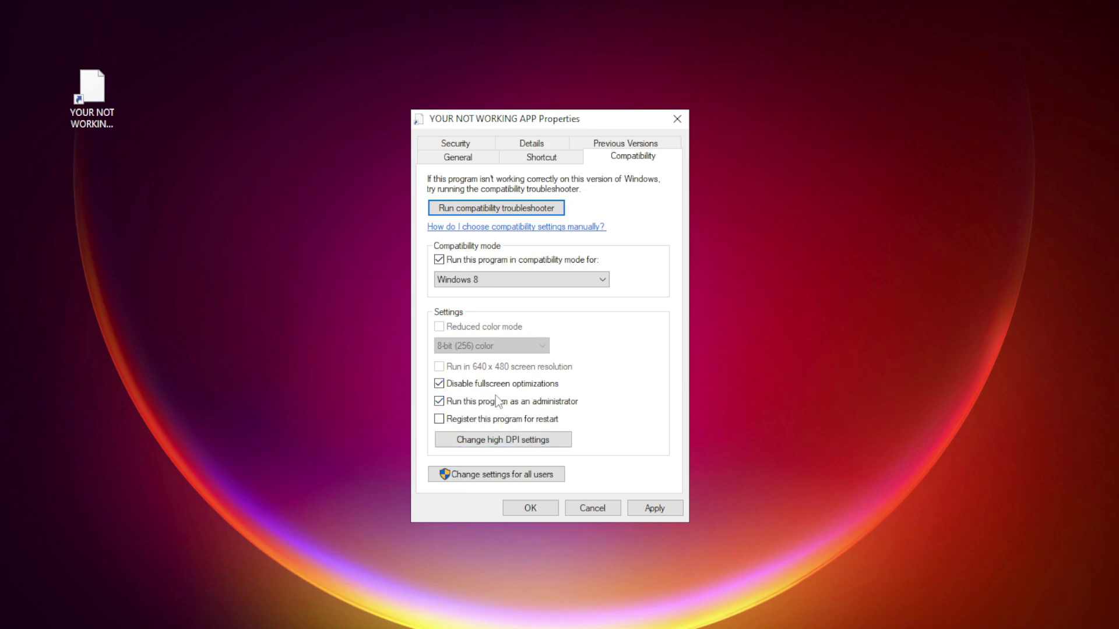
left_click(655, 508)
left_click(534, 511)
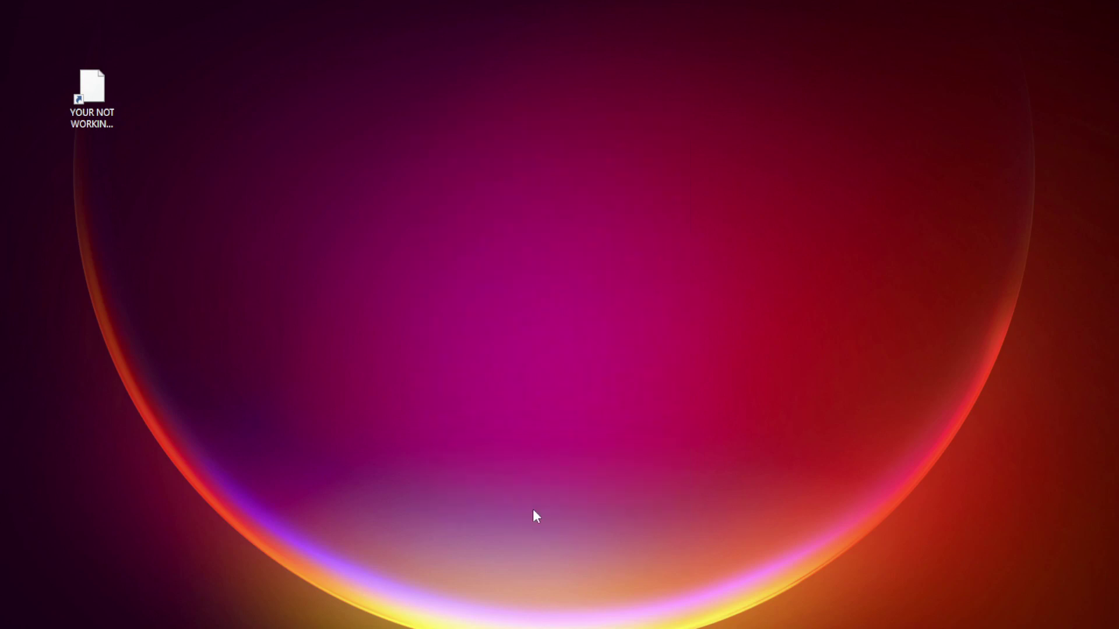
Step: Launch Task Manager from the Start button's Win+X menu
left_click(86, 99)
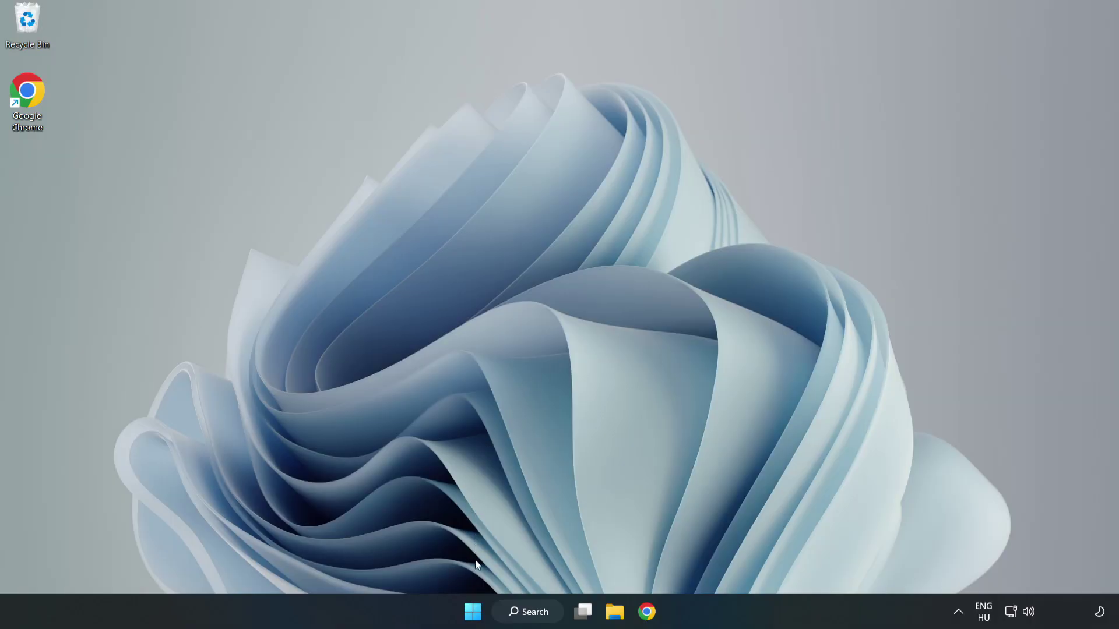
right_click(475, 617)
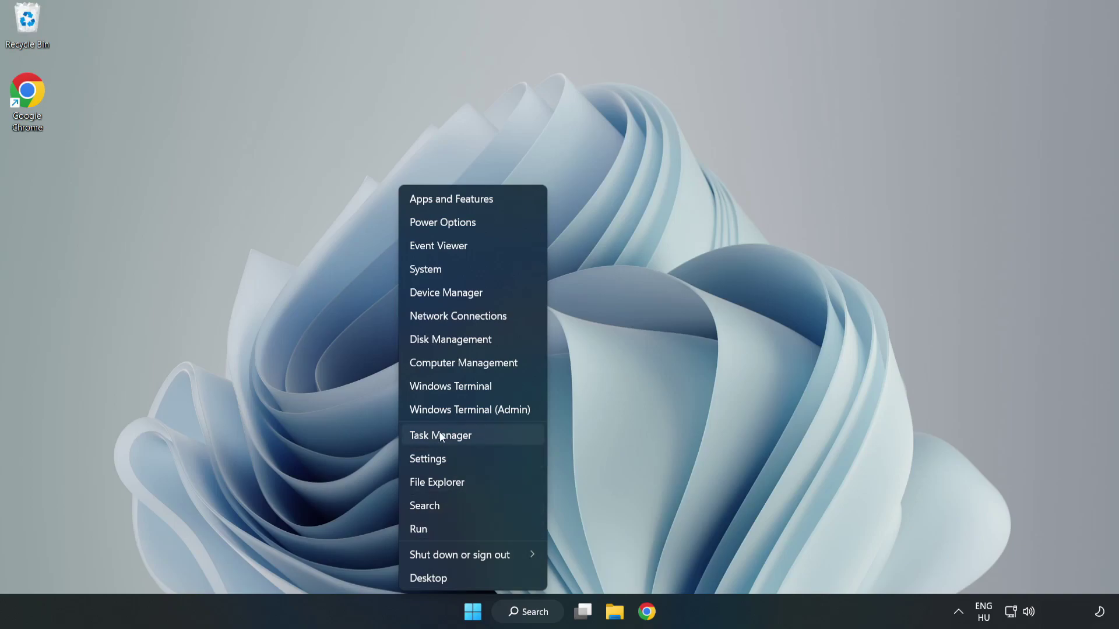
left_click(470, 435)
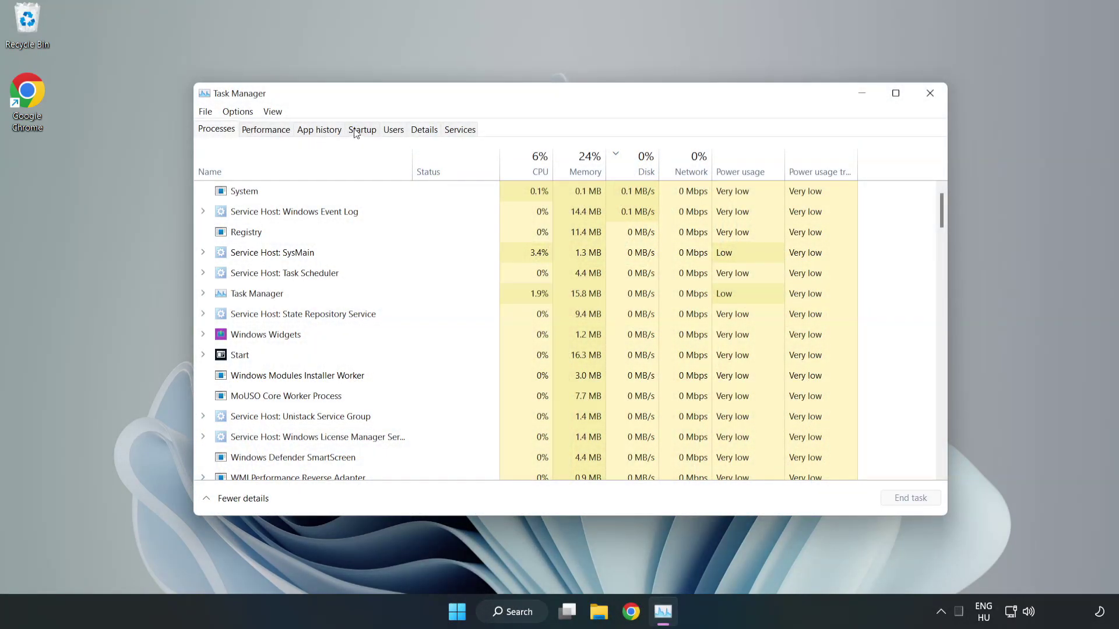
Step: Disable Cortana, Microsoft Edge, Microsoft Teams and Phone Link as startup apps, then close Task Manager
left_click(363, 133)
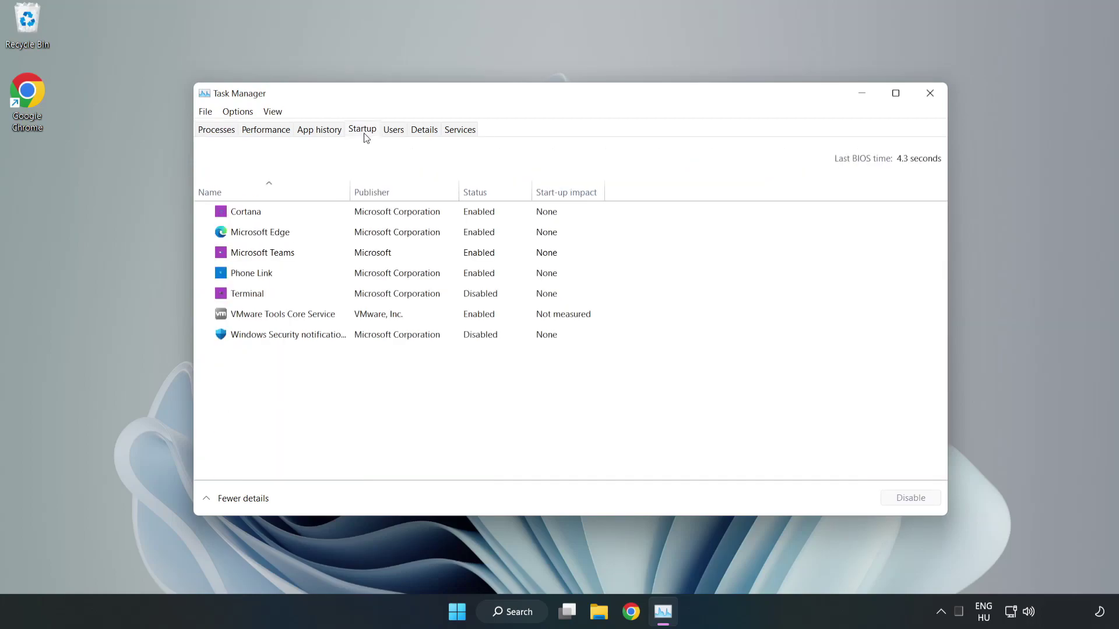
left_click(387, 219)
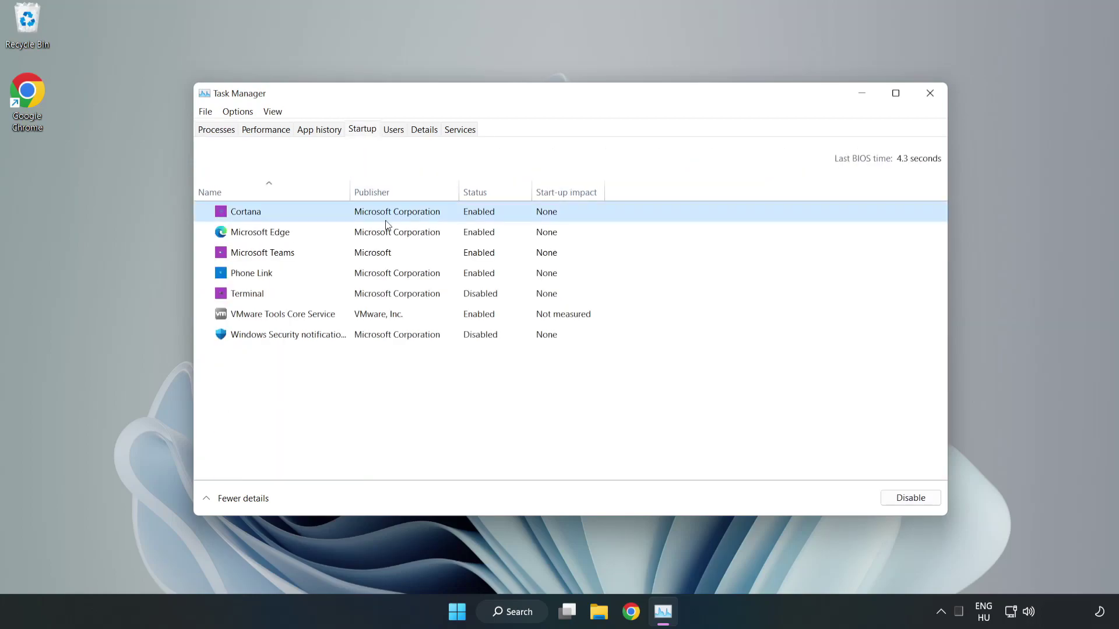
left_click(906, 497)
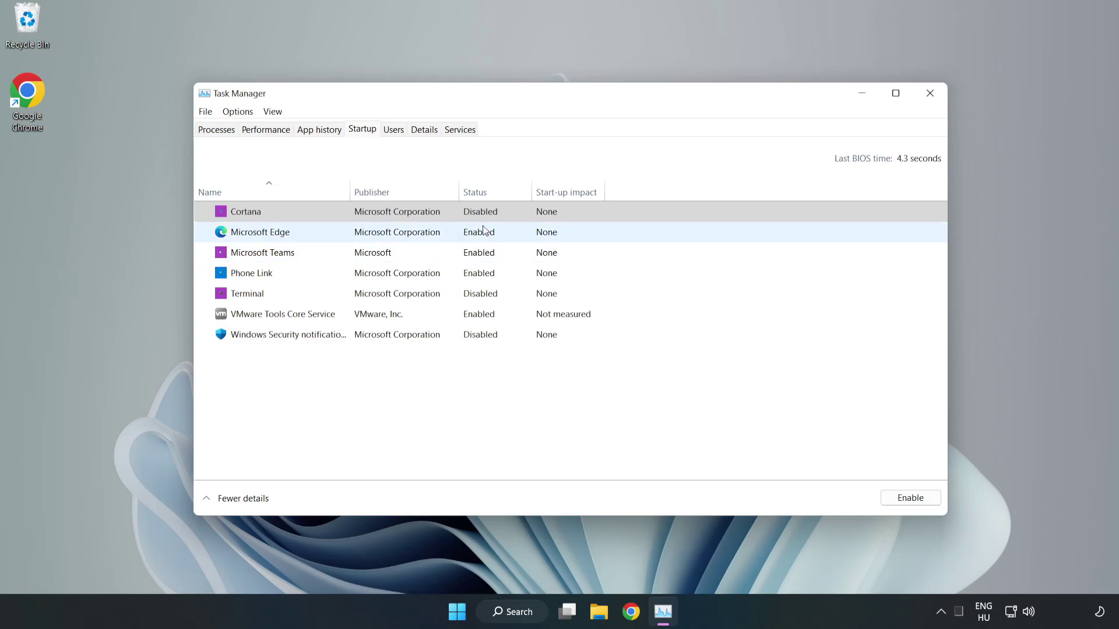
left_click(487, 232)
left_click(905, 498)
left_click(423, 256)
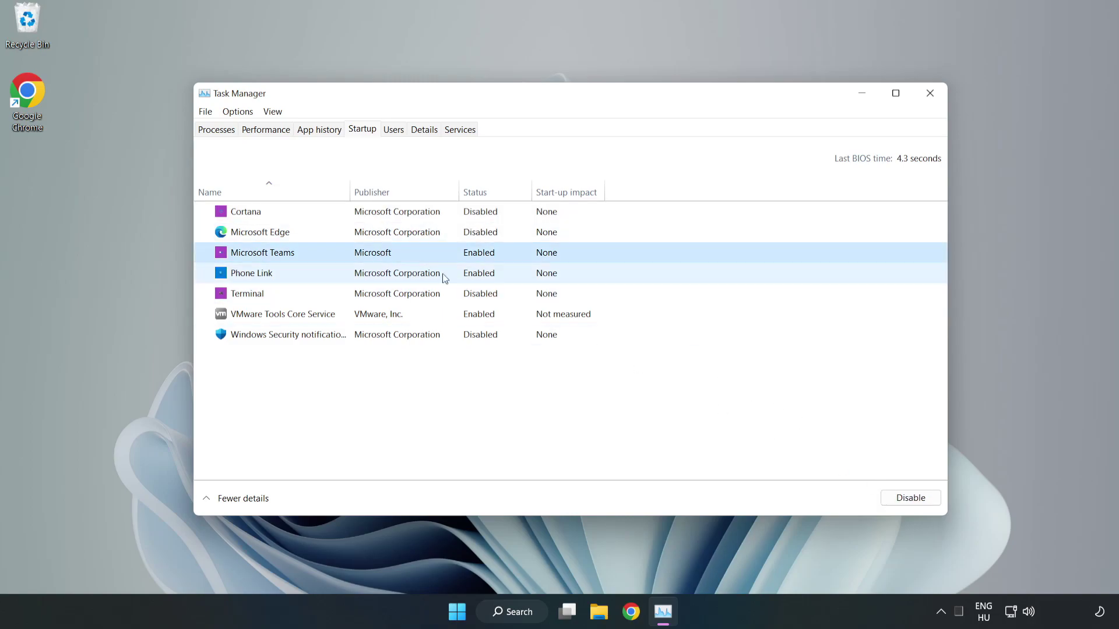
left_click(903, 499)
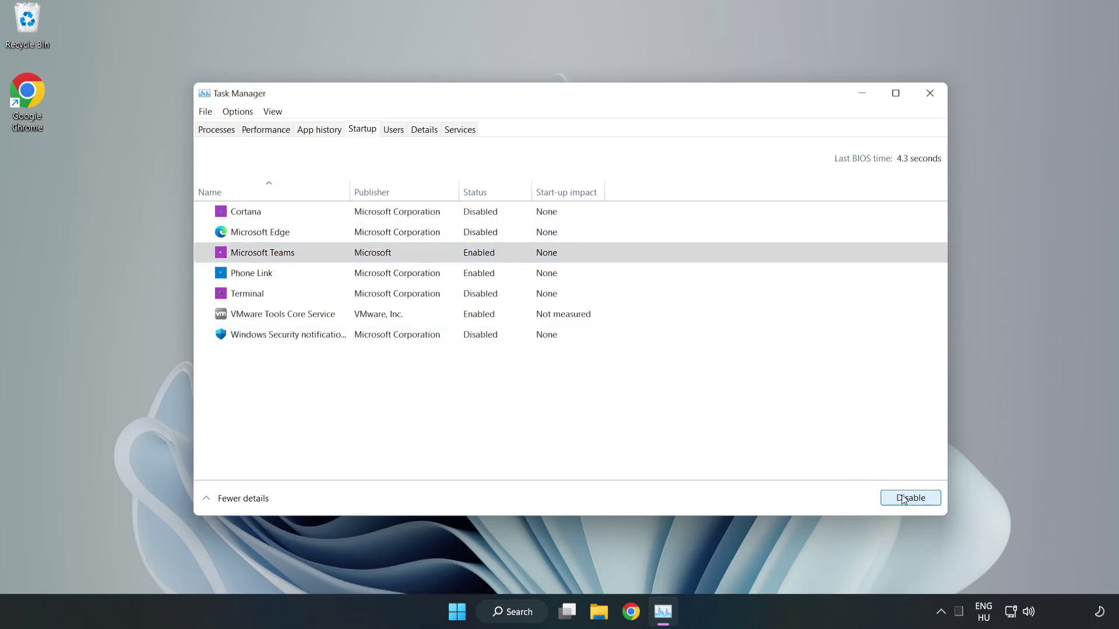
left_click(372, 274)
left_click(931, 501)
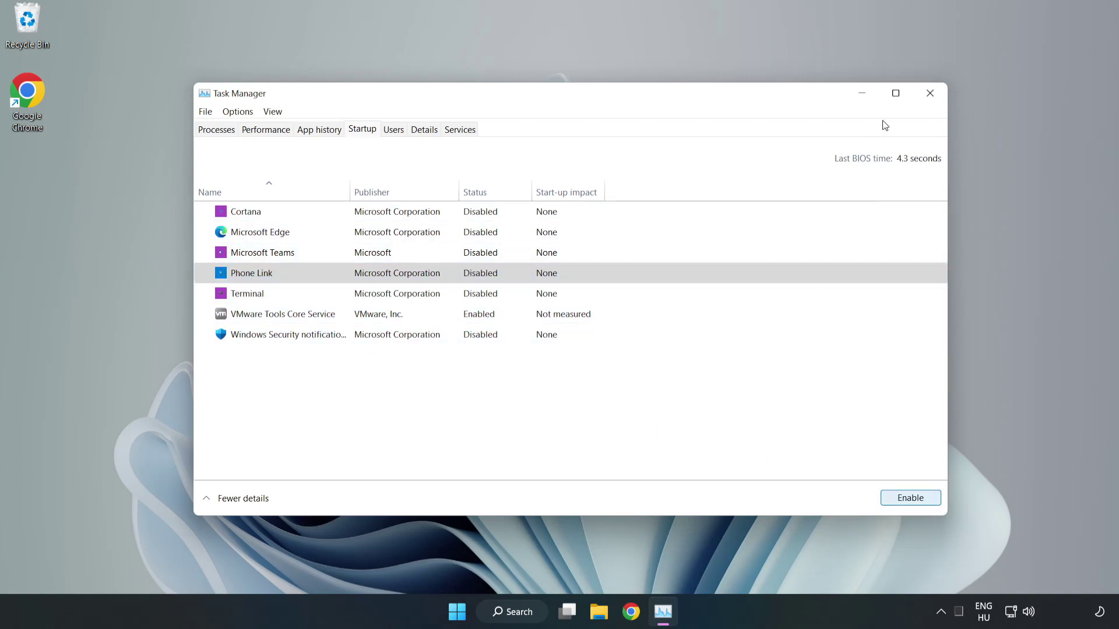
left_click(932, 97)
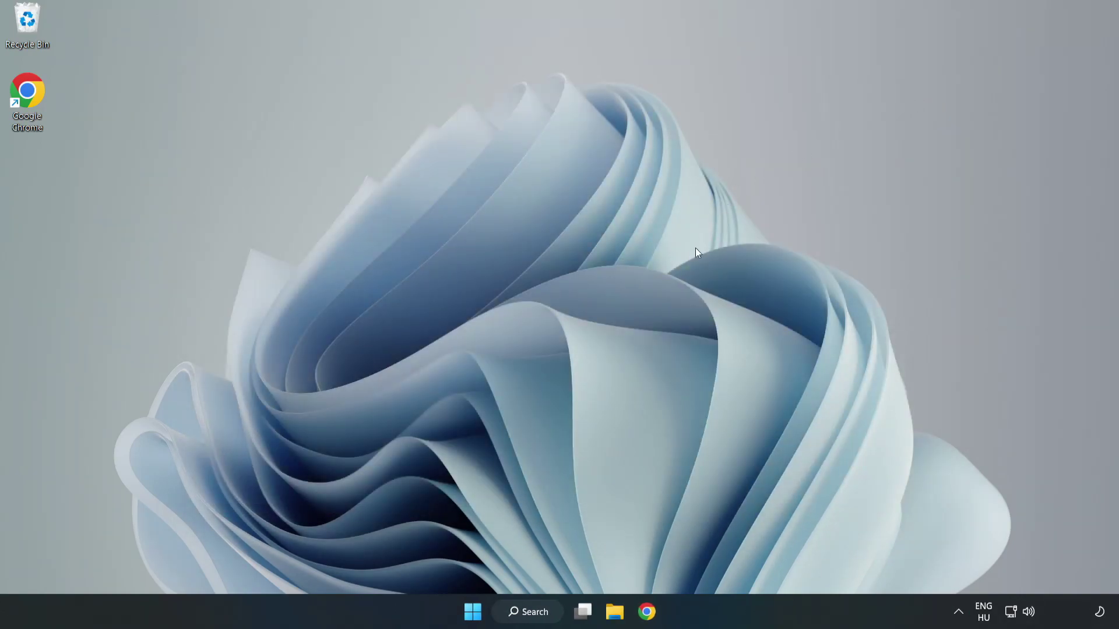
Step: Download dxwebsetup.exe from Chrome's DirectX End-User Runtime page and run it
left_click(646, 611)
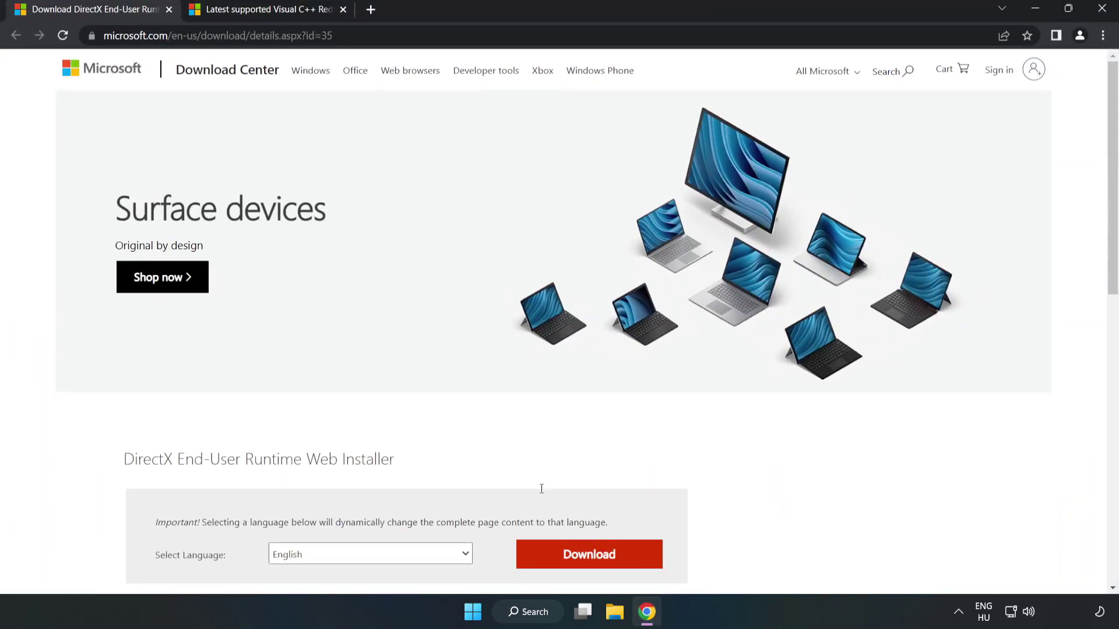
left_click(280, 35)
left_click_drag(280, 35, 338, 35)
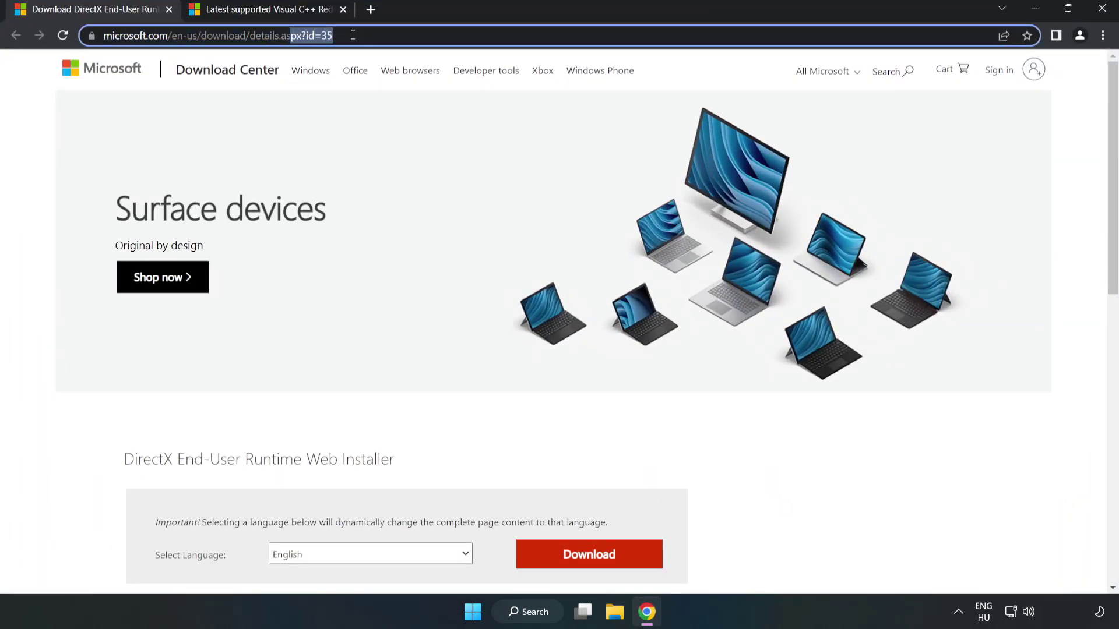
left_click(46, 133)
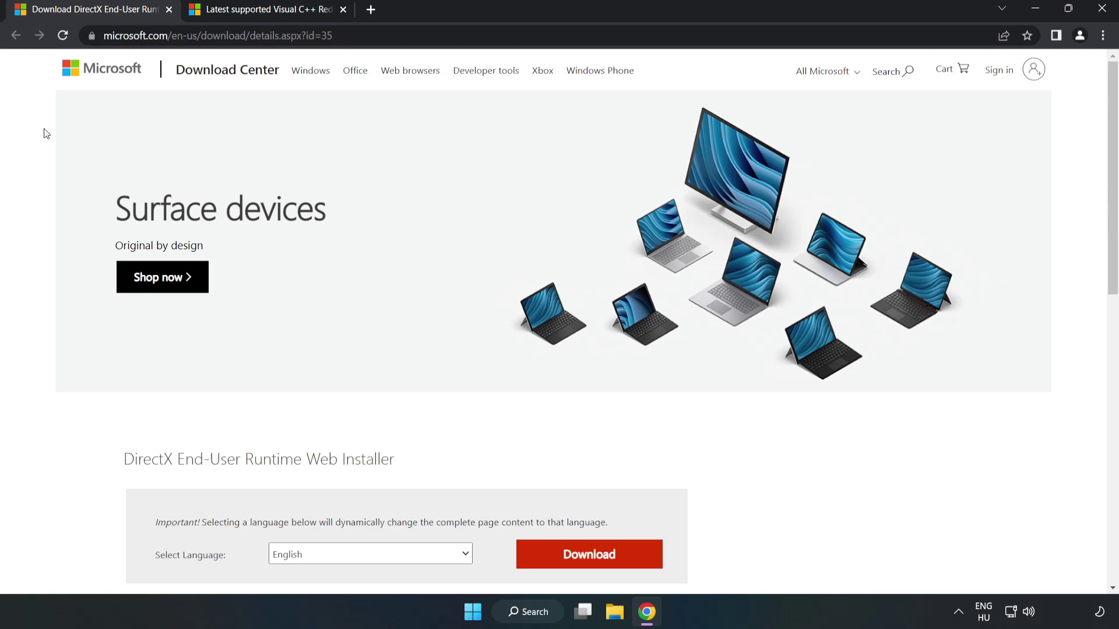
scroll(612, 384, "down", 3)
left_click(594, 374)
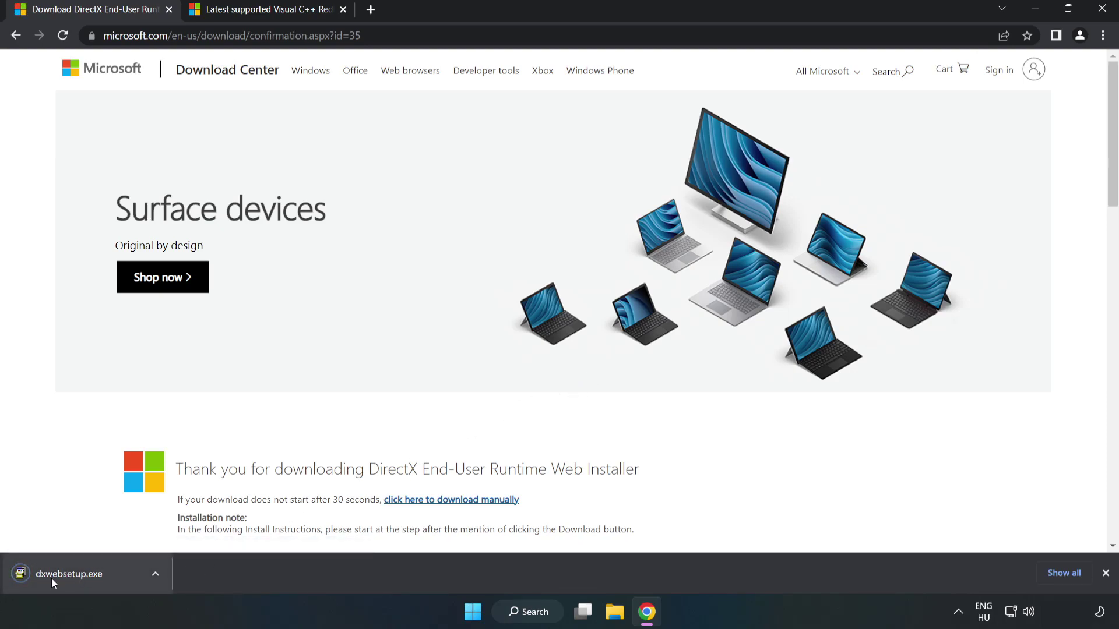
left_click(83, 574)
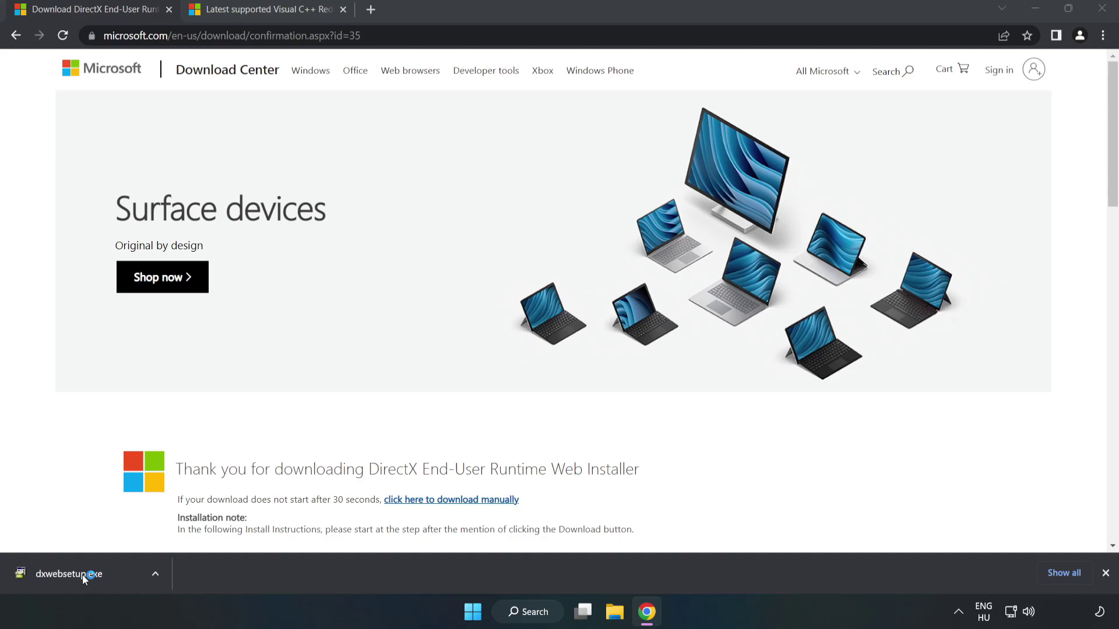
left_click_drag(254, 91, 546, 188)
Step: Accept the DirectX license, untick the Bing Bar, and run setup through to Finish
left_click_drag(711, 296, 711, 349)
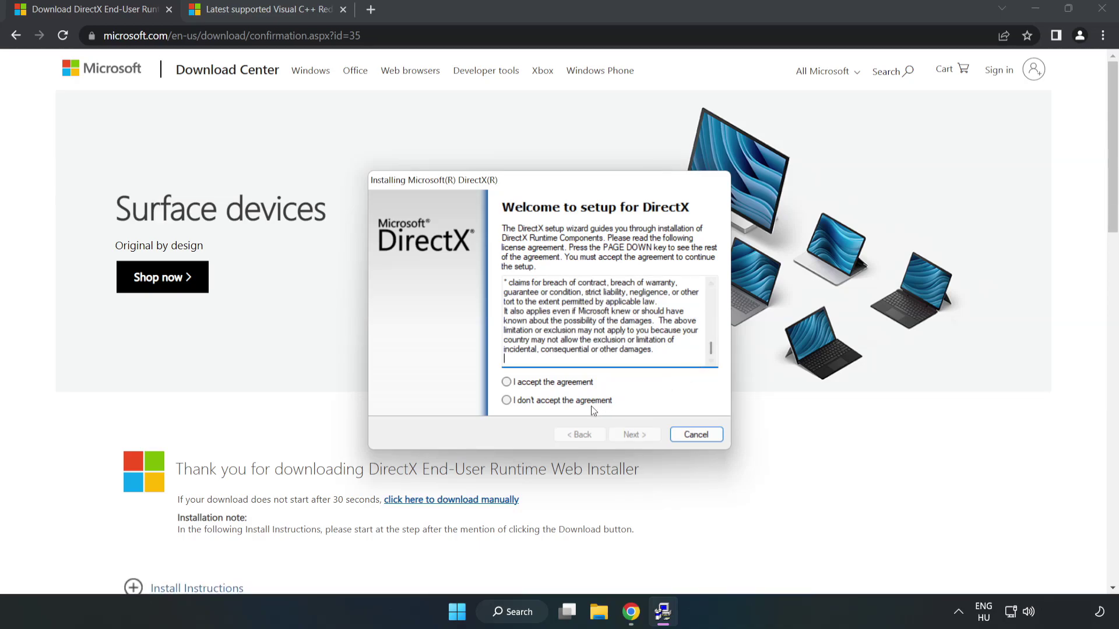
left_click(506, 384)
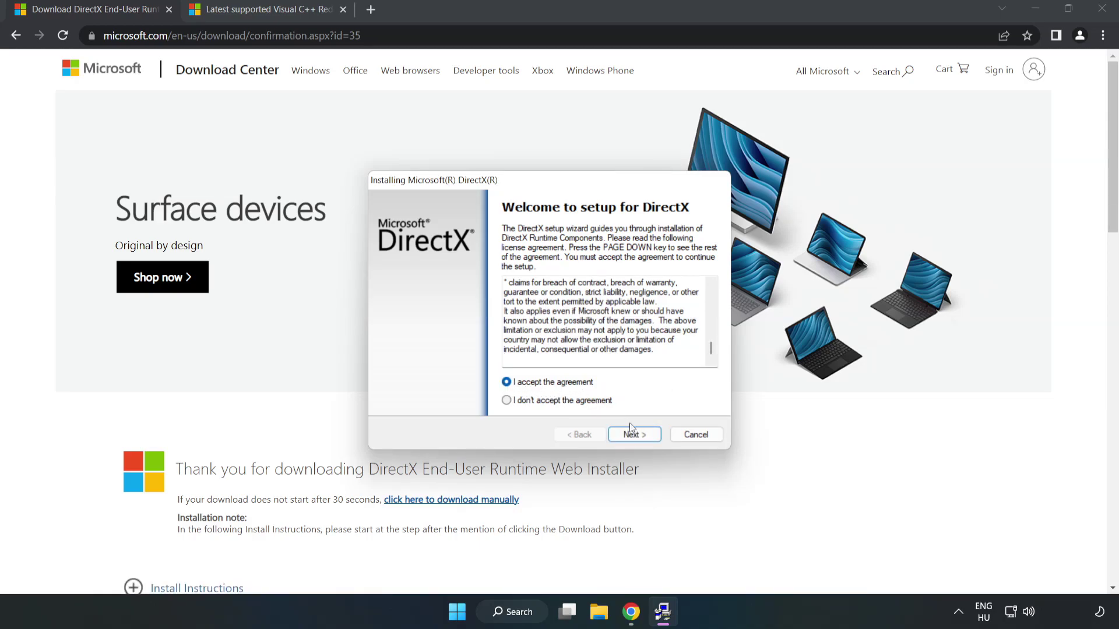
left_click(635, 435)
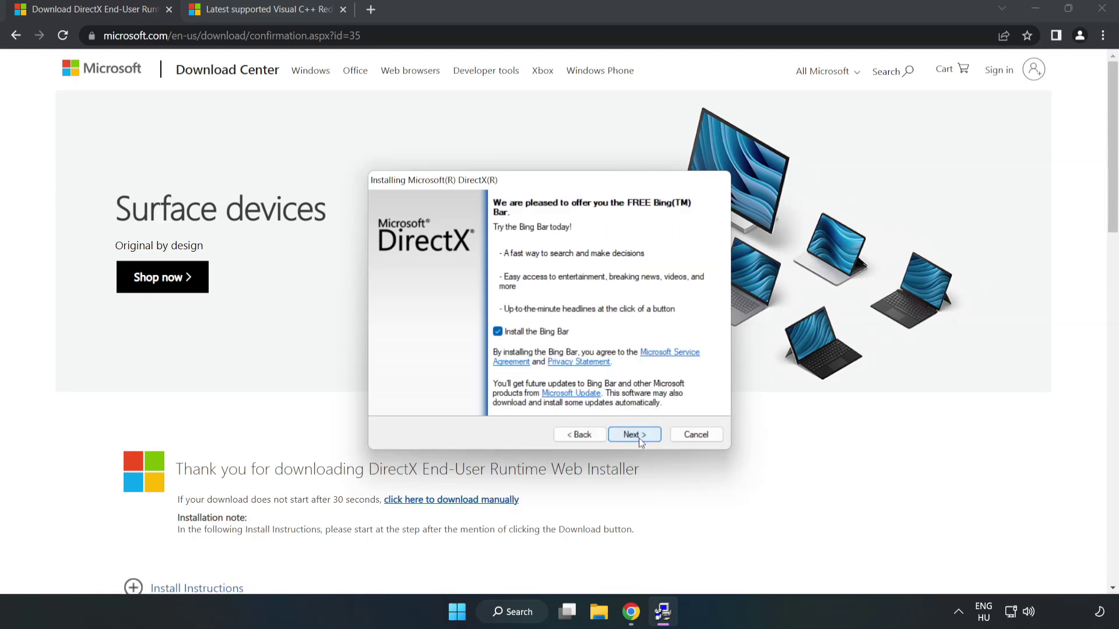
left_click(498, 332)
left_click(643, 436)
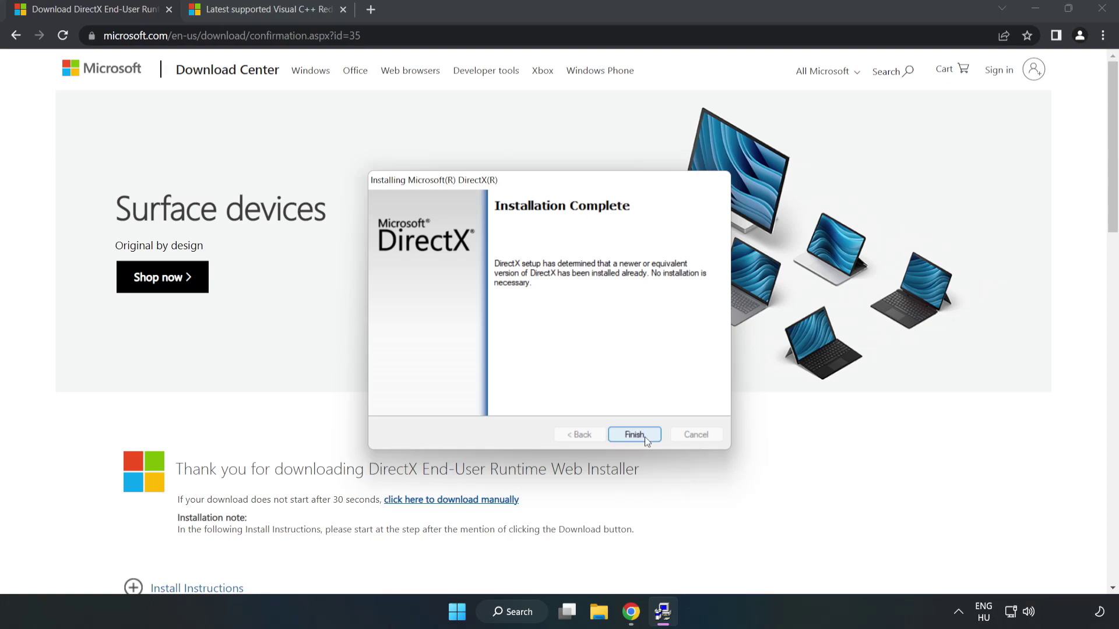
left_click(635, 437)
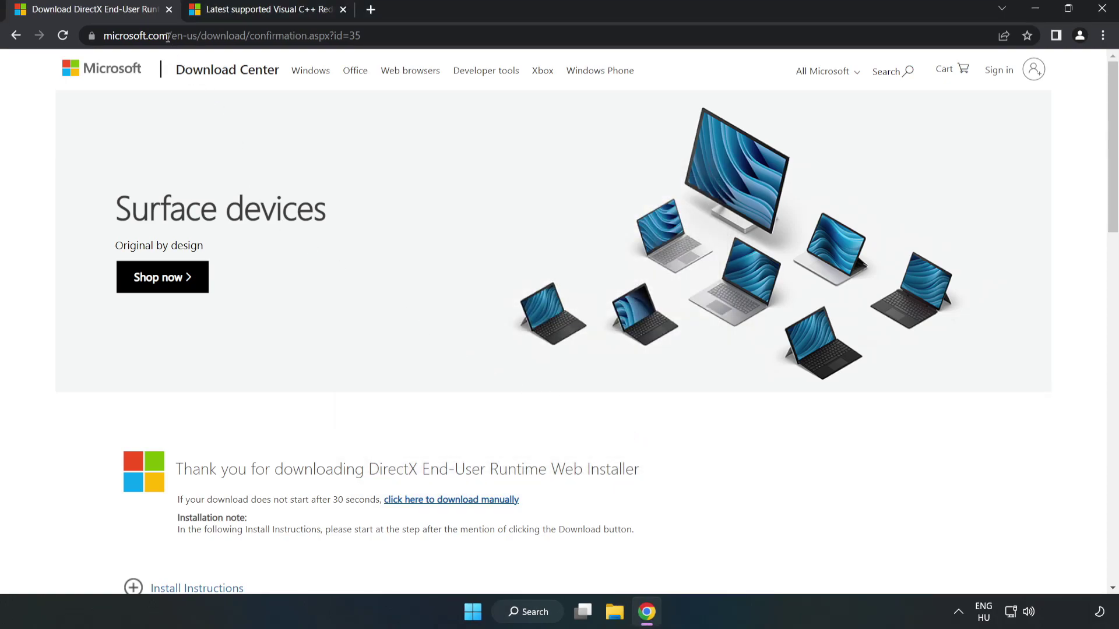
Step: Close the DirectX tab and find the Visual Studio 2015–2022 redistributables section
left_click(168, 10)
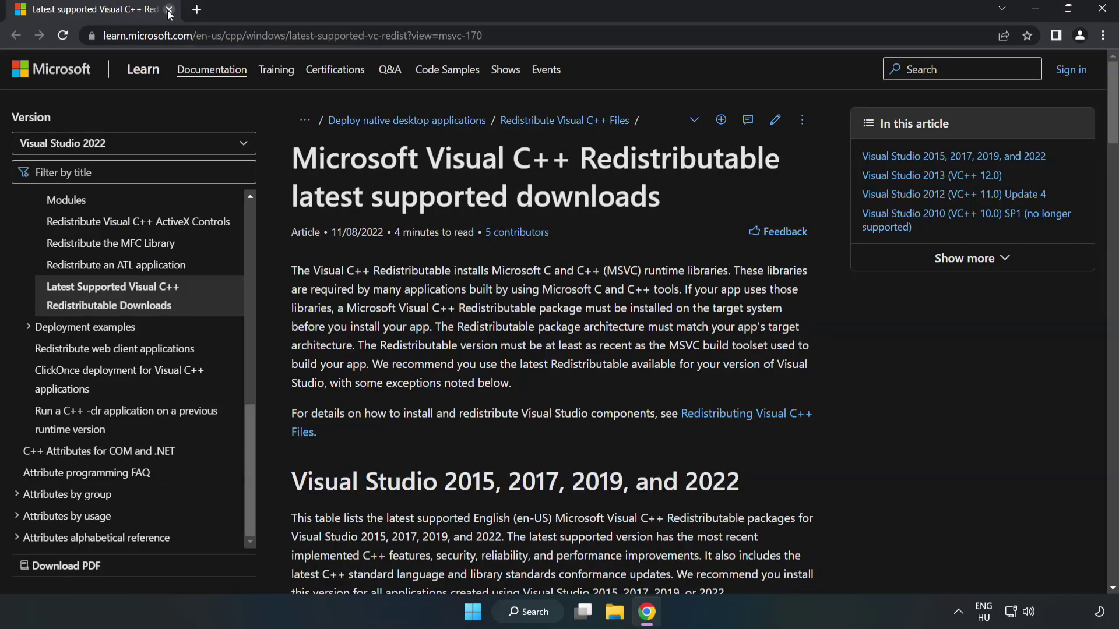
left_click(501, 35)
left_click_drag(483, 35, 306, 35)
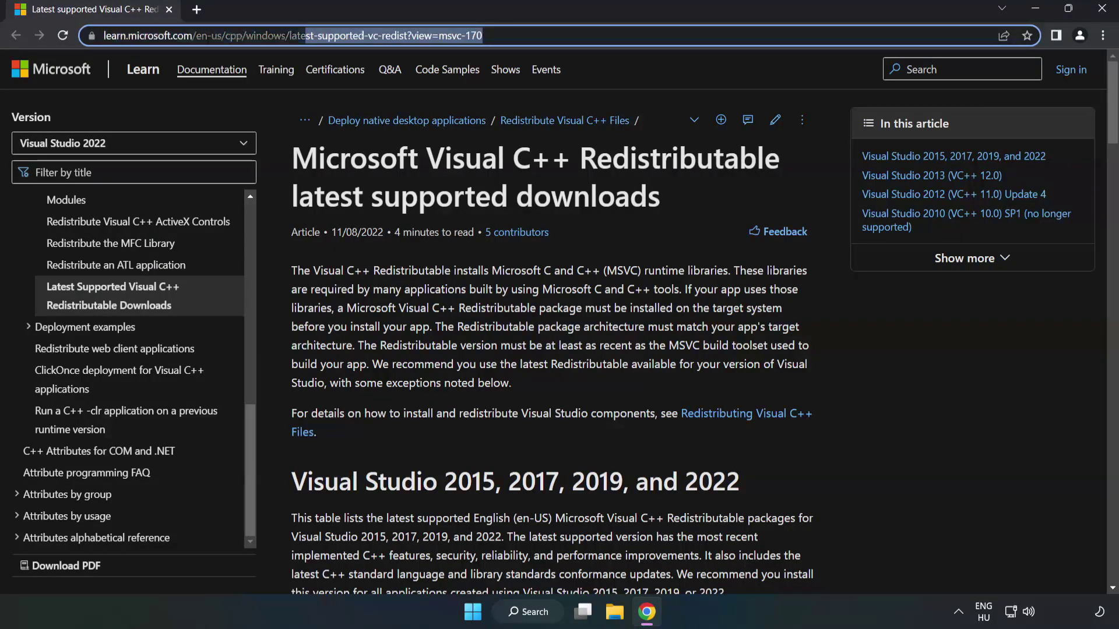
left_click(575, 37)
left_click(447, 209)
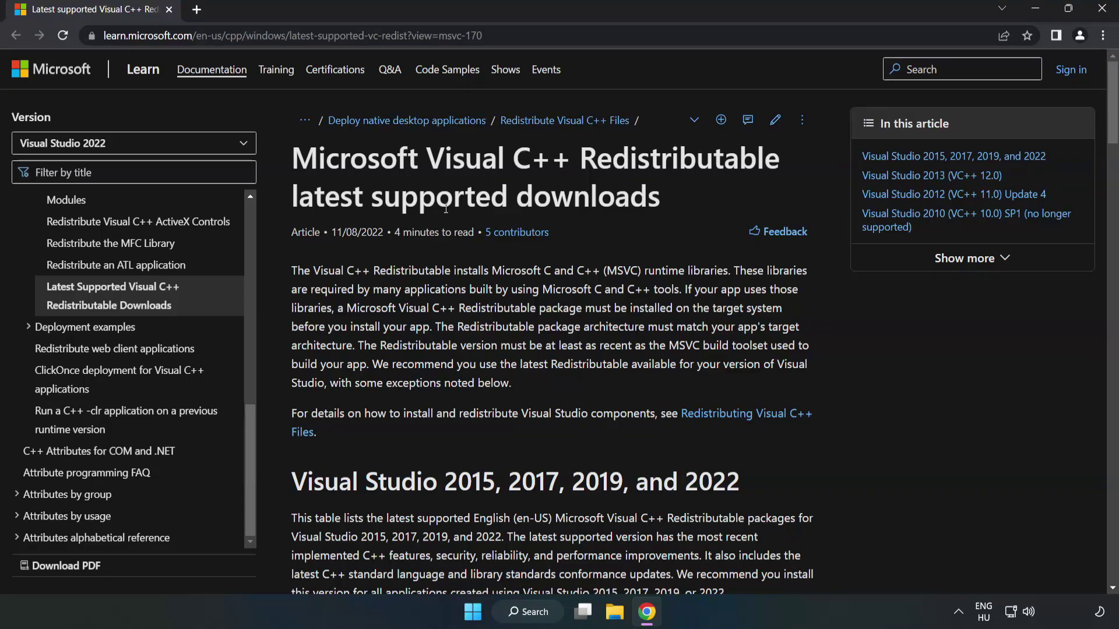
scroll(447, 211, "down", 3)
scroll(447, 213, "down", 3)
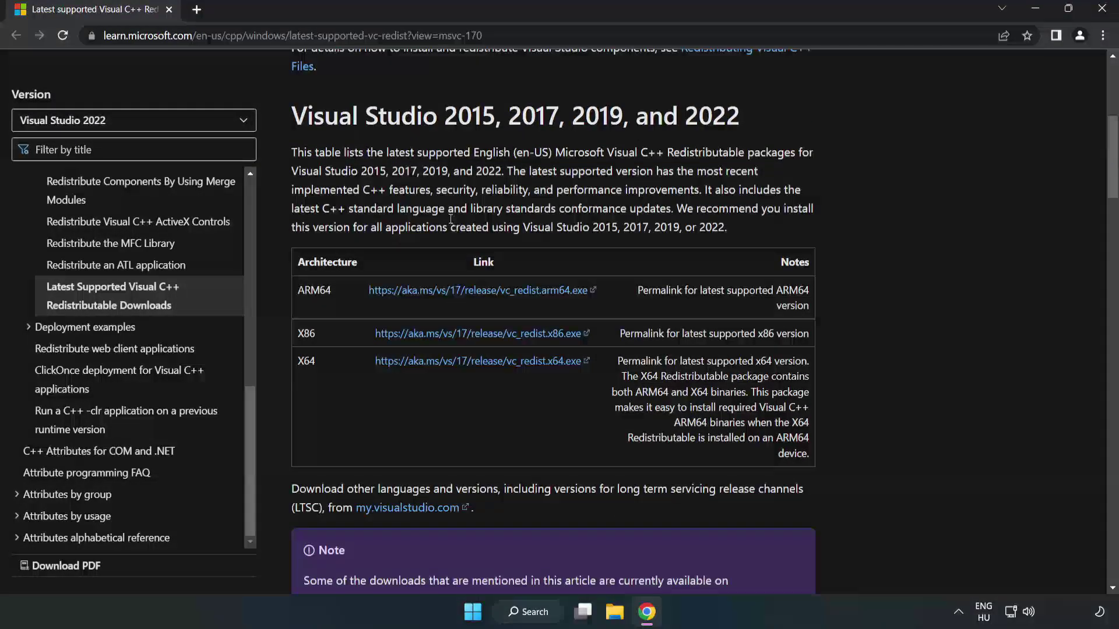
scroll(443, 227, "up", 1)
left_click_drag(298, 115, 673, 125)
left_click(735, 126)
Step: Download the ARM64, x86 and x64 Visual C++ redistributables and open VC_redist.arm64.exe
left_click(452, 290)
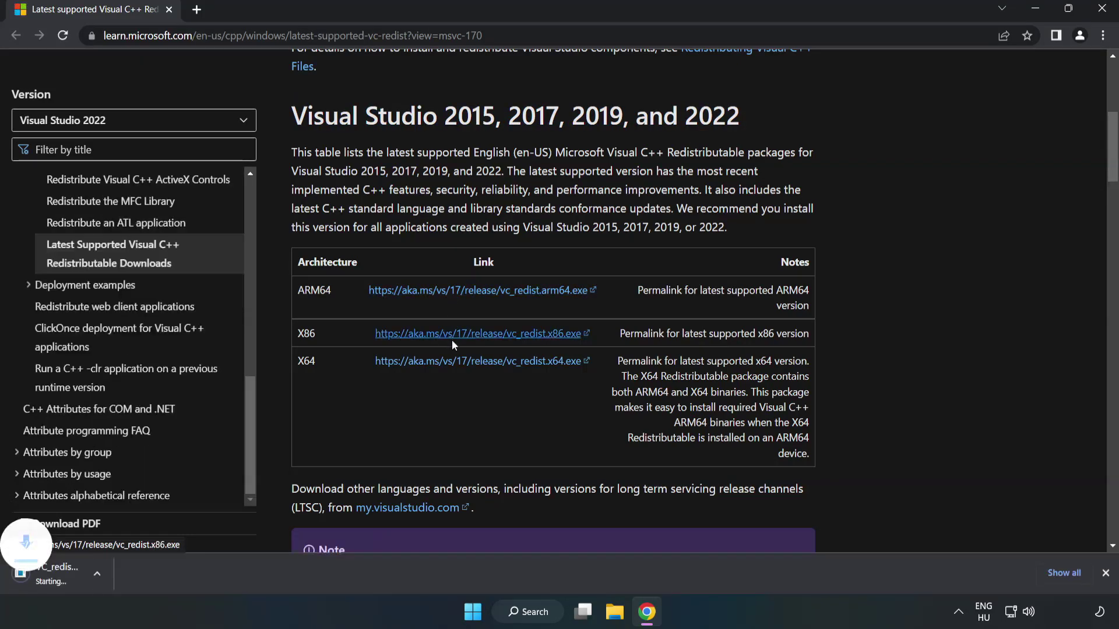
left_click(455, 341)
left_click(469, 363)
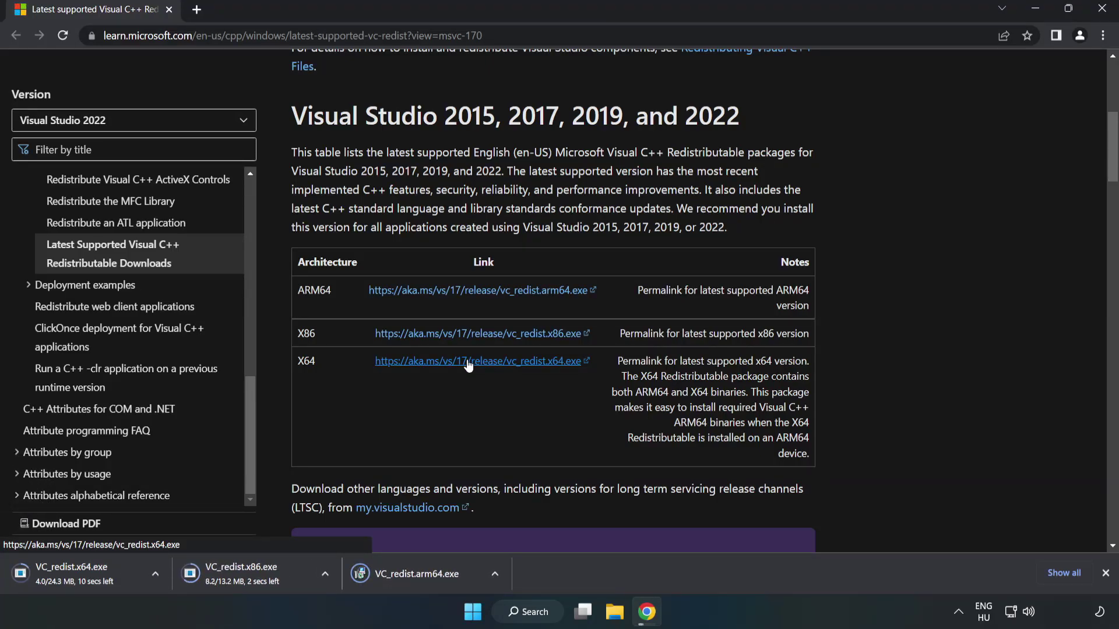
left_click(426, 575)
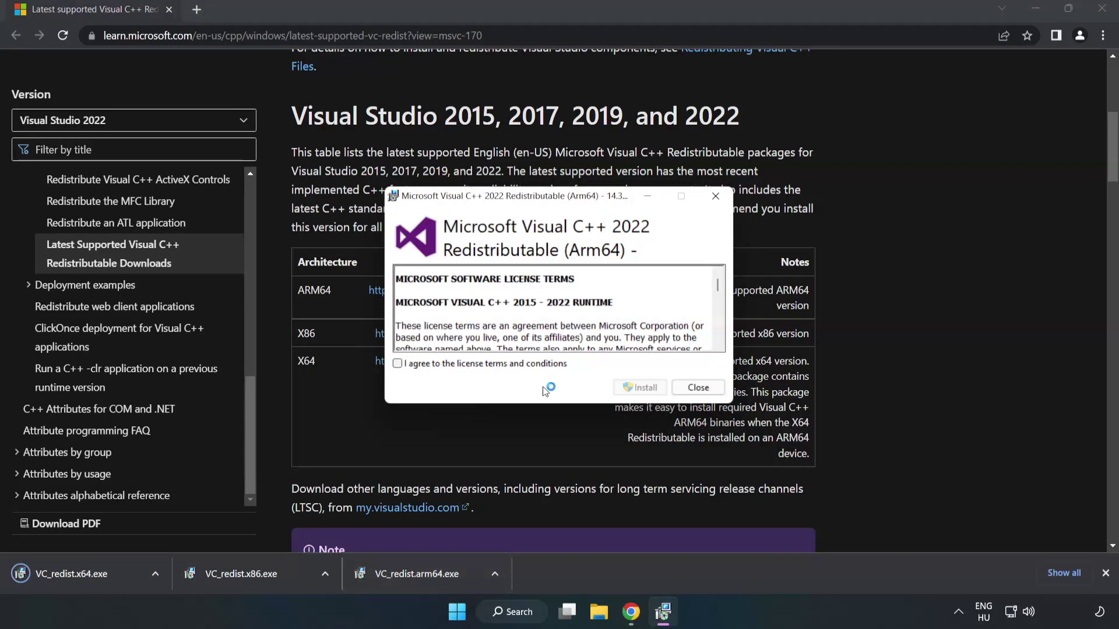
Step: Try the ARM64 redistributable install, dismiss its unsupported-processor error 0x80070661, and launch VC_redist.x86.exe
left_click_drag(715, 283, 720, 344)
left_click(399, 365)
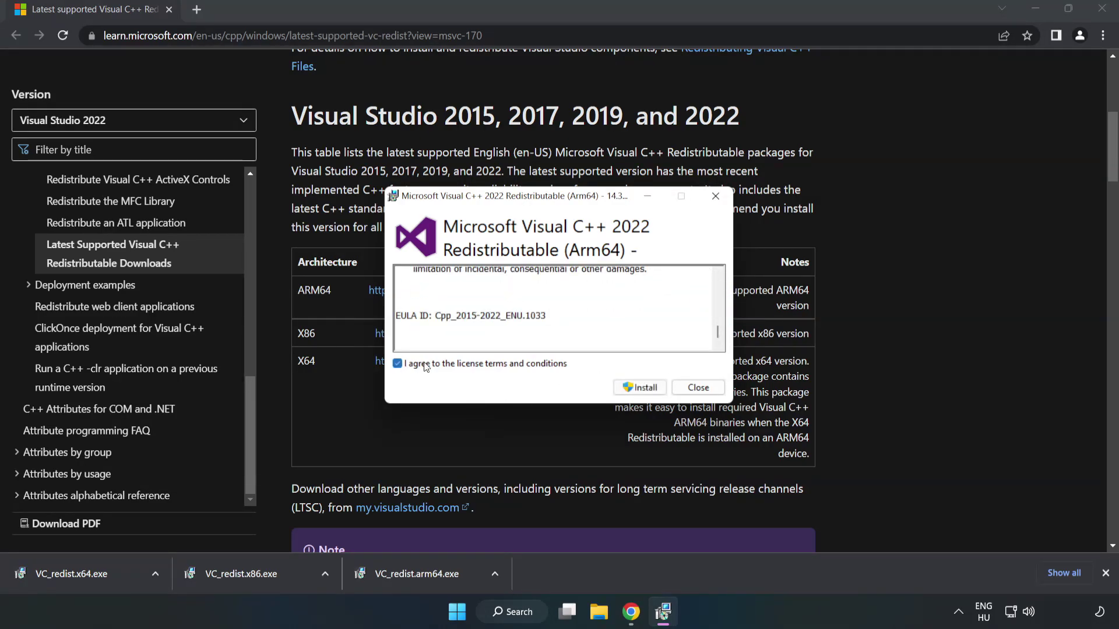
left_click(640, 388)
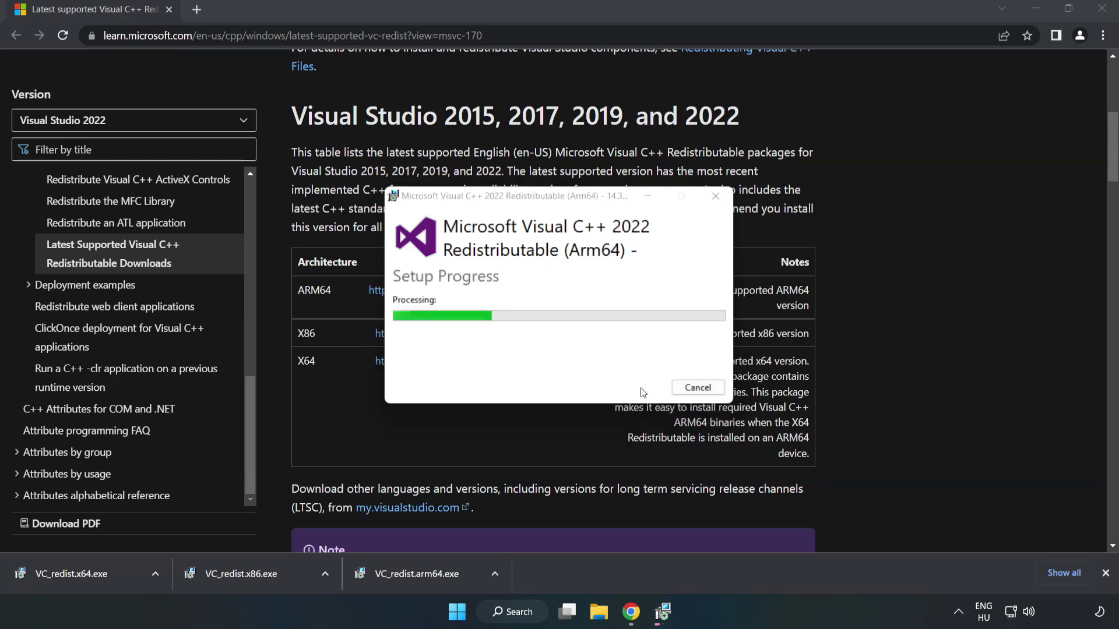
left_click(697, 388)
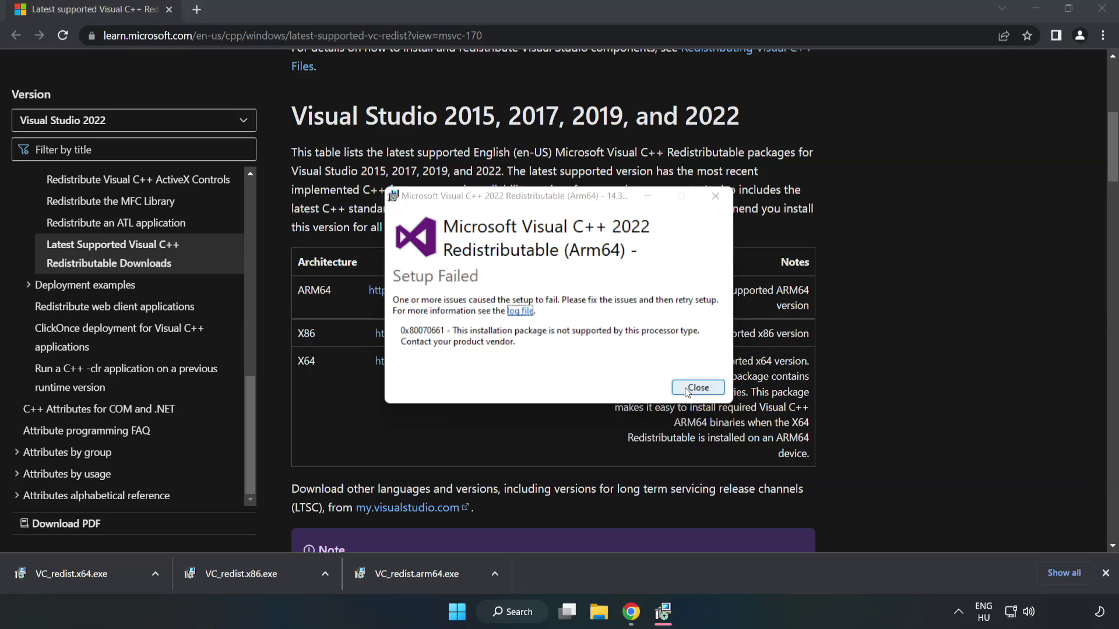
left_click(247, 571)
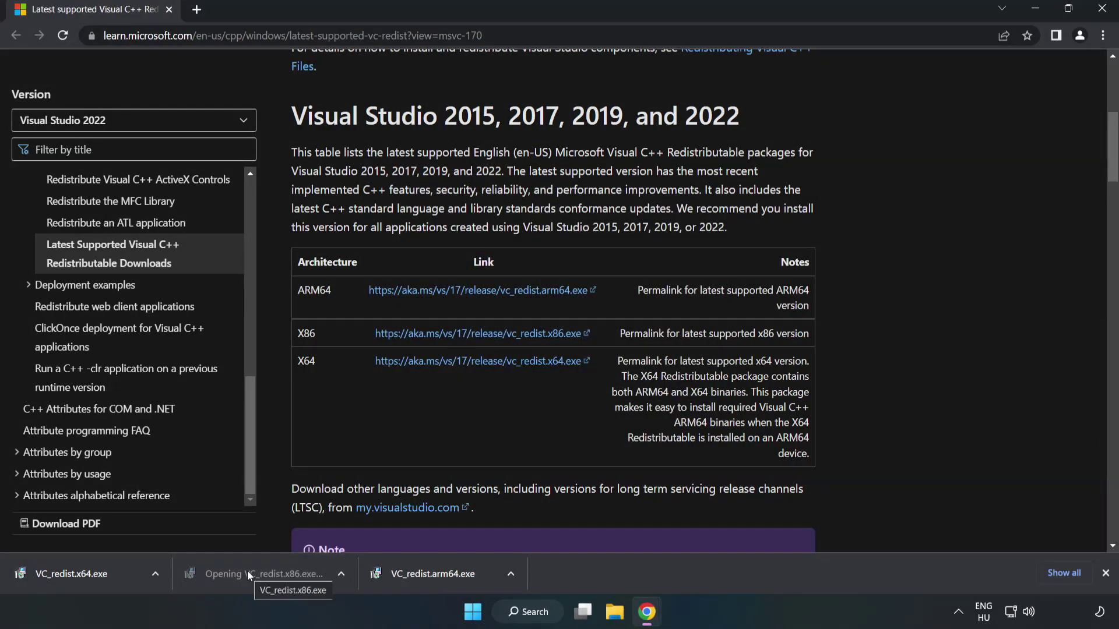
Step: Accept the license and install the x86 Visual C++ 2015-2022 redistributable 14.34.31931
left_click_drag(718, 285, 717, 347)
left_click(397, 364)
left_click(624, 387)
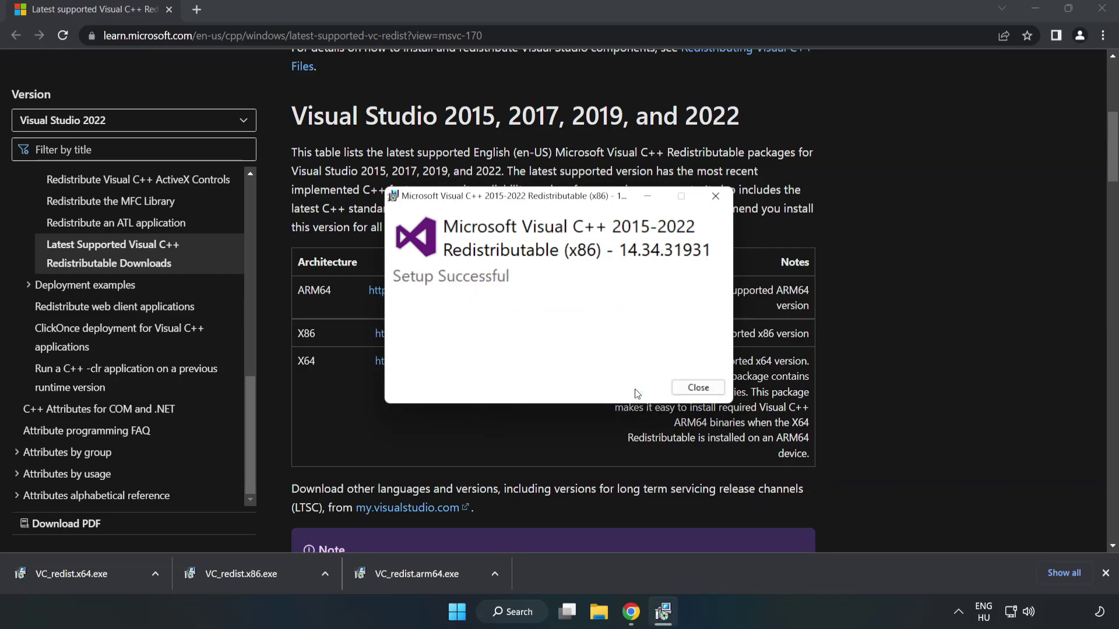
left_click(698, 387)
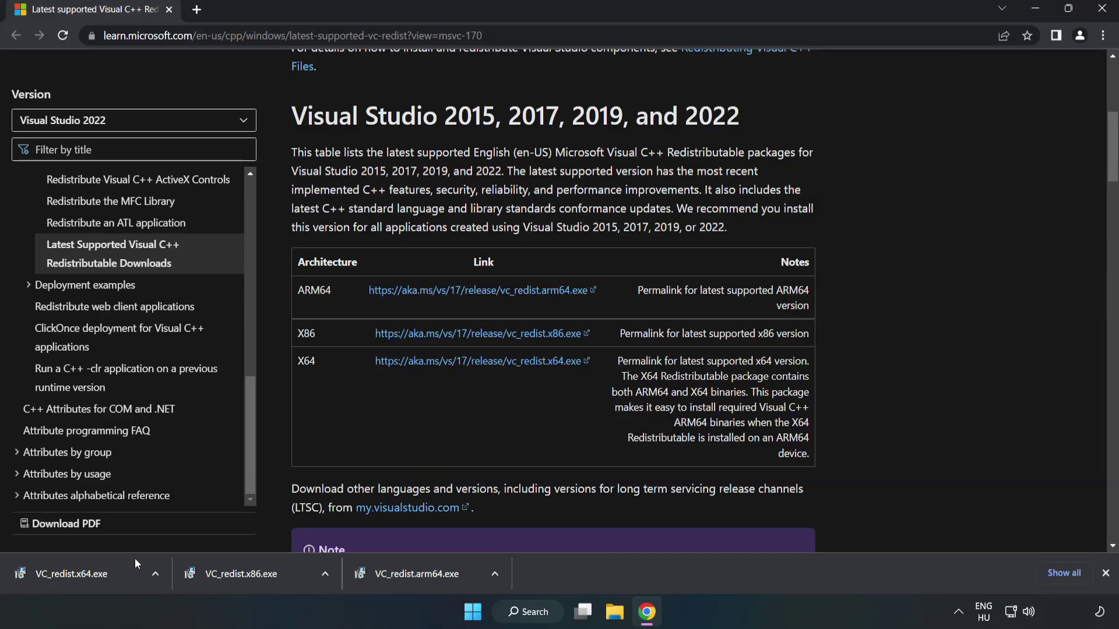
Step: Install the x64 Visual C++ 2015-2022 redistributable 14.34.31931 from VC_redist.x64.exe, then close Chrome
left_click(60, 573)
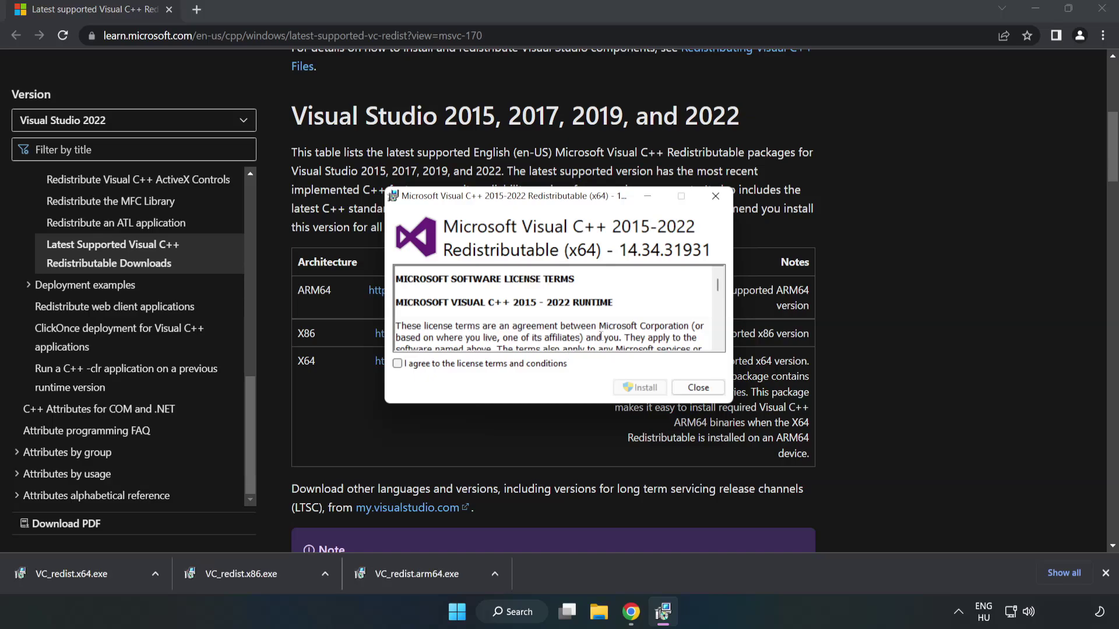
left_click_drag(718, 288, 720, 341)
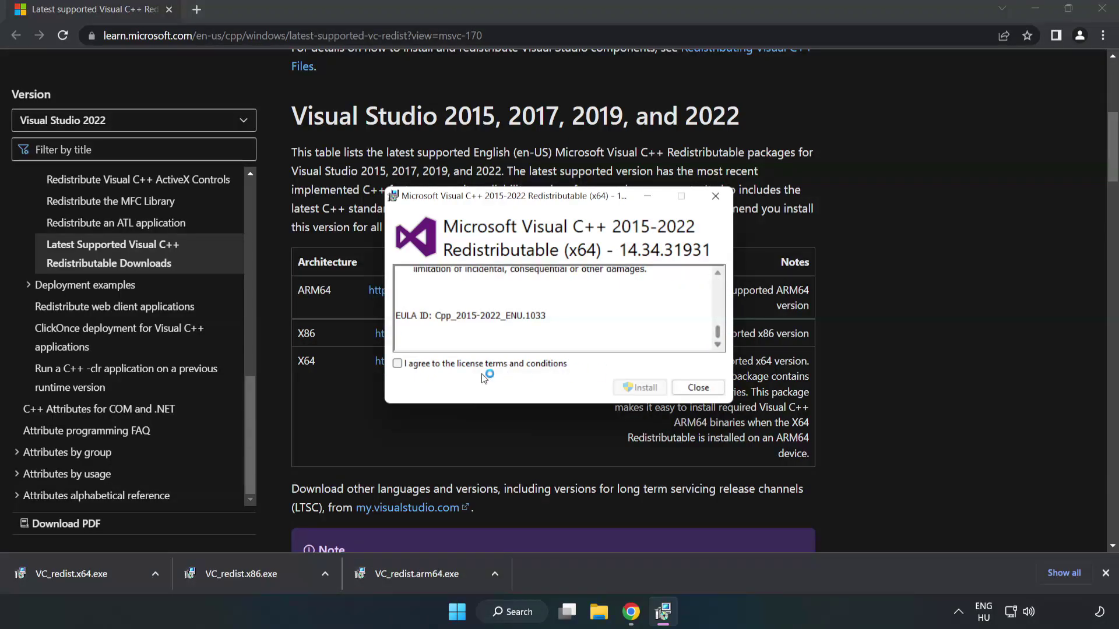
left_click(398, 363)
left_click(637, 386)
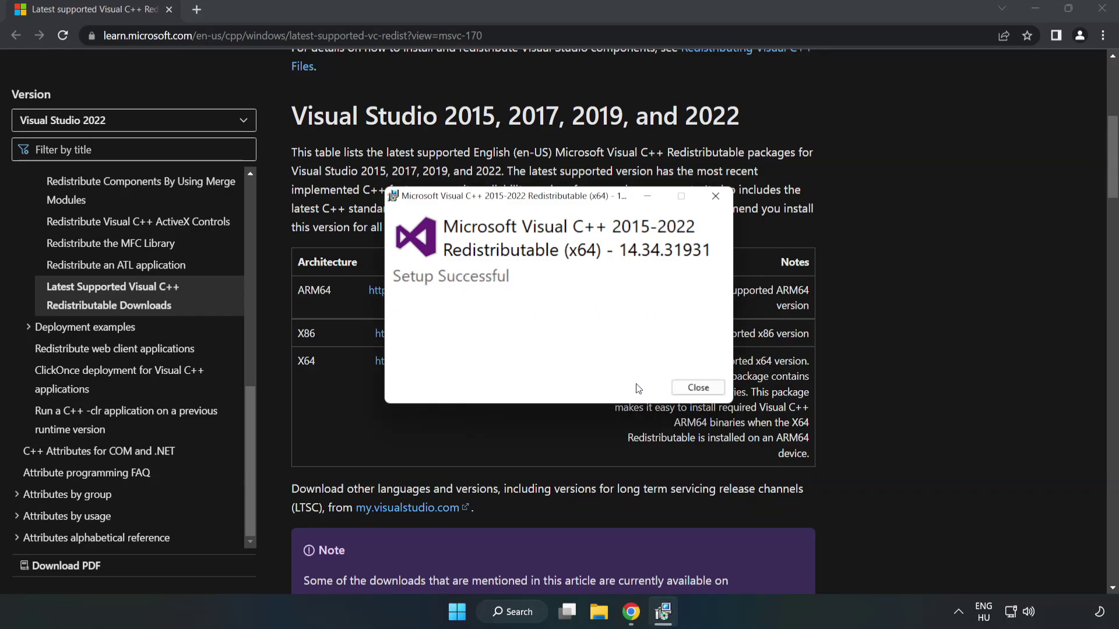
left_click(698, 387)
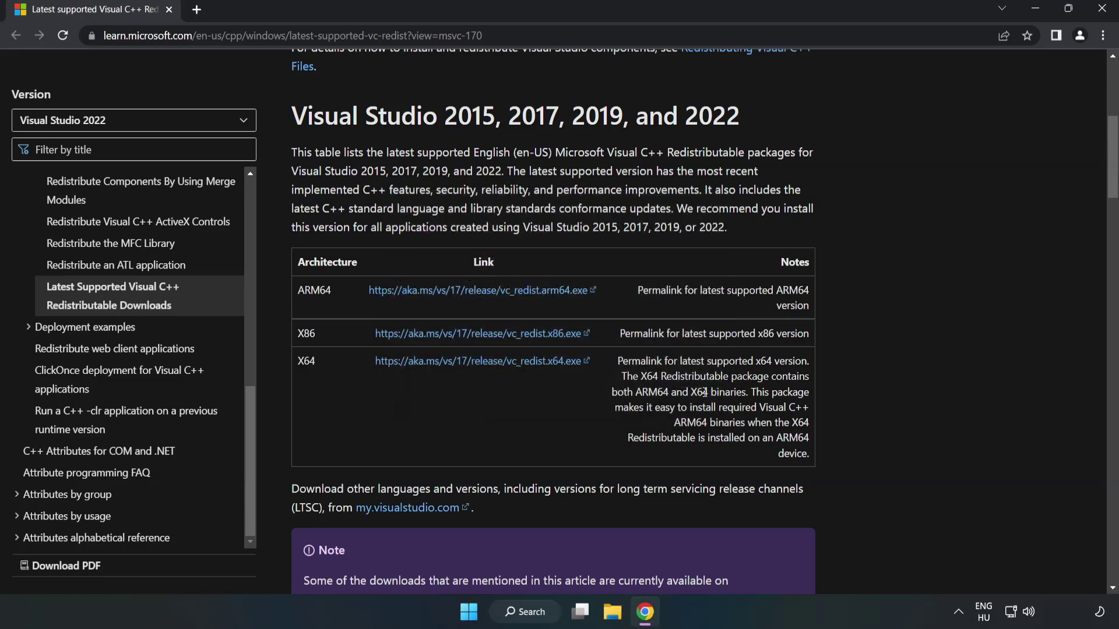
left_click(1105, 12)
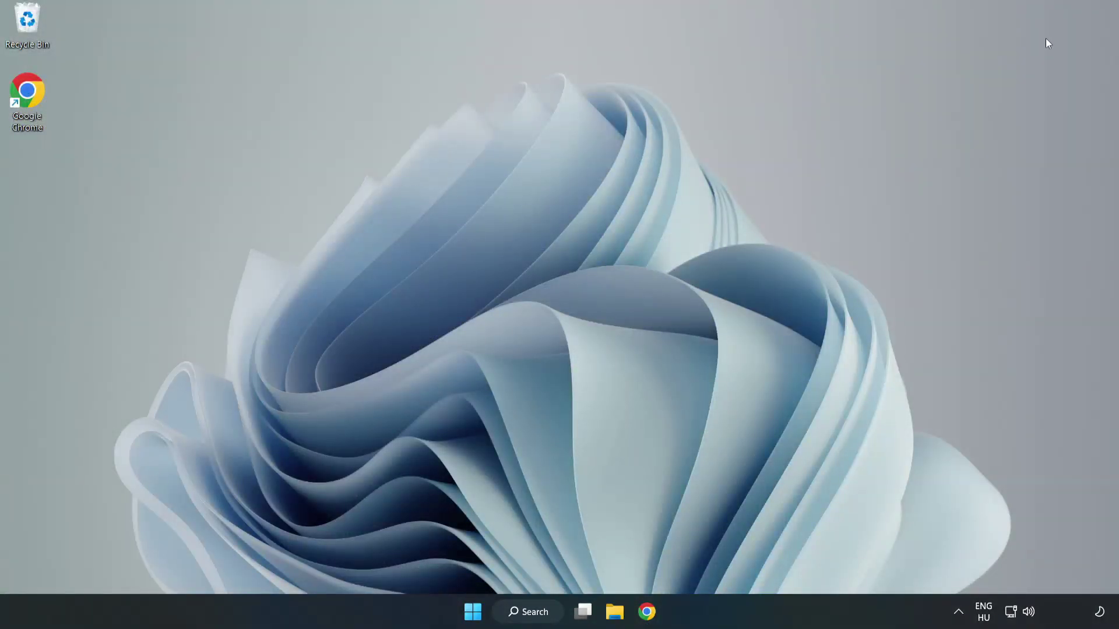
Step: Search for cmd and launch Command Prompt with Run as administrator
left_click(541, 613)
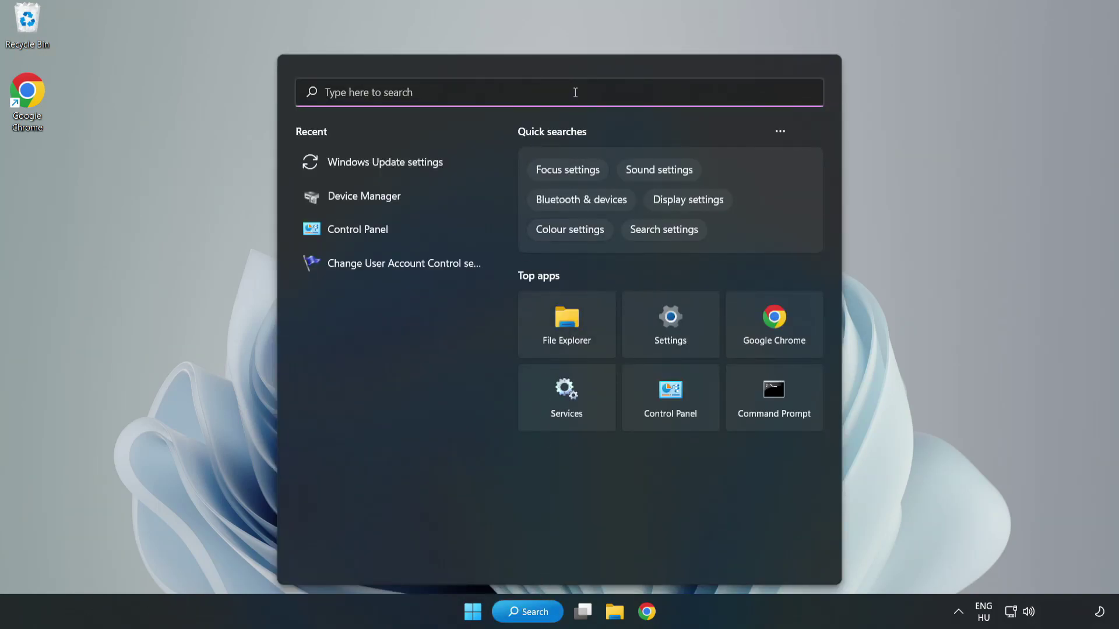
type("cmd")
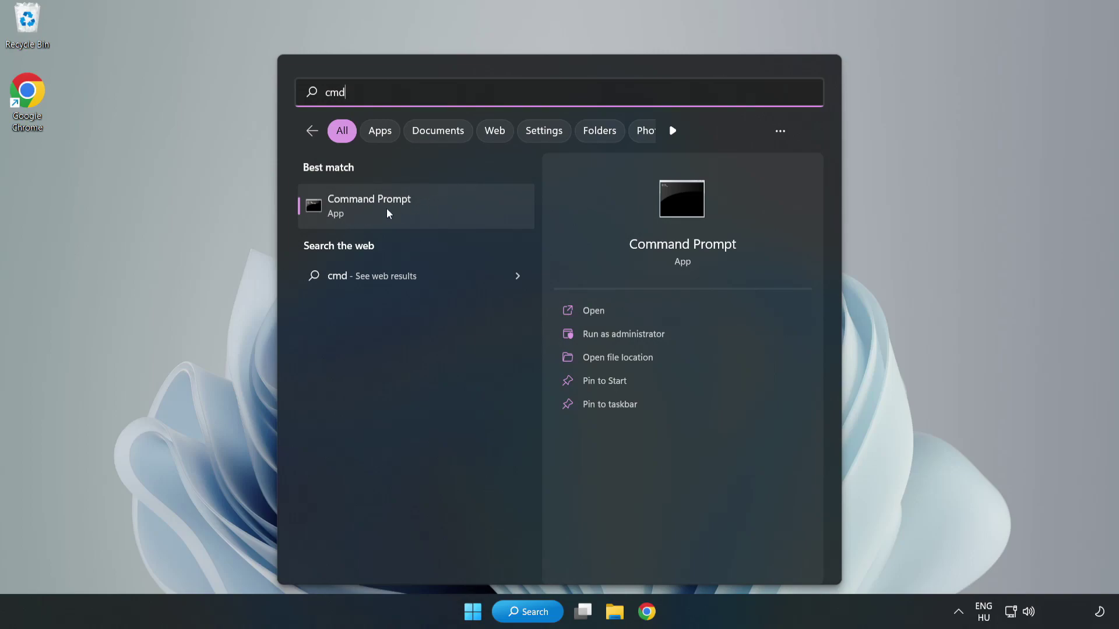
left_click(441, 211)
right_click(441, 211)
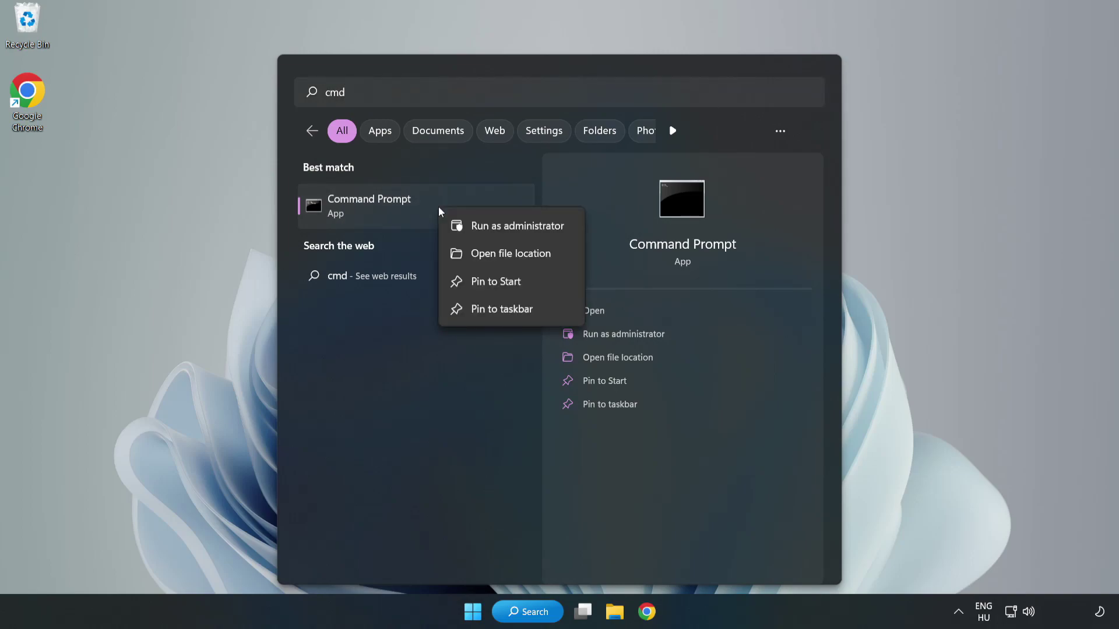
left_click(484, 227)
Step: Reposition the Command Prompt window and run sfc /scannow
left_click_drag(445, 130, 569, 128)
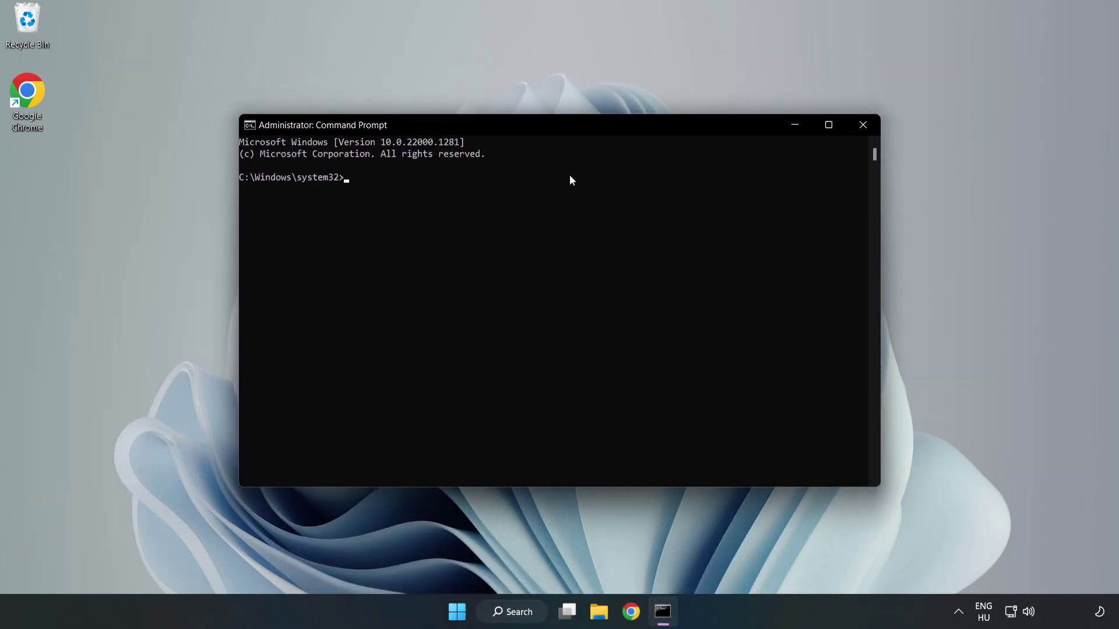
type("sfc")
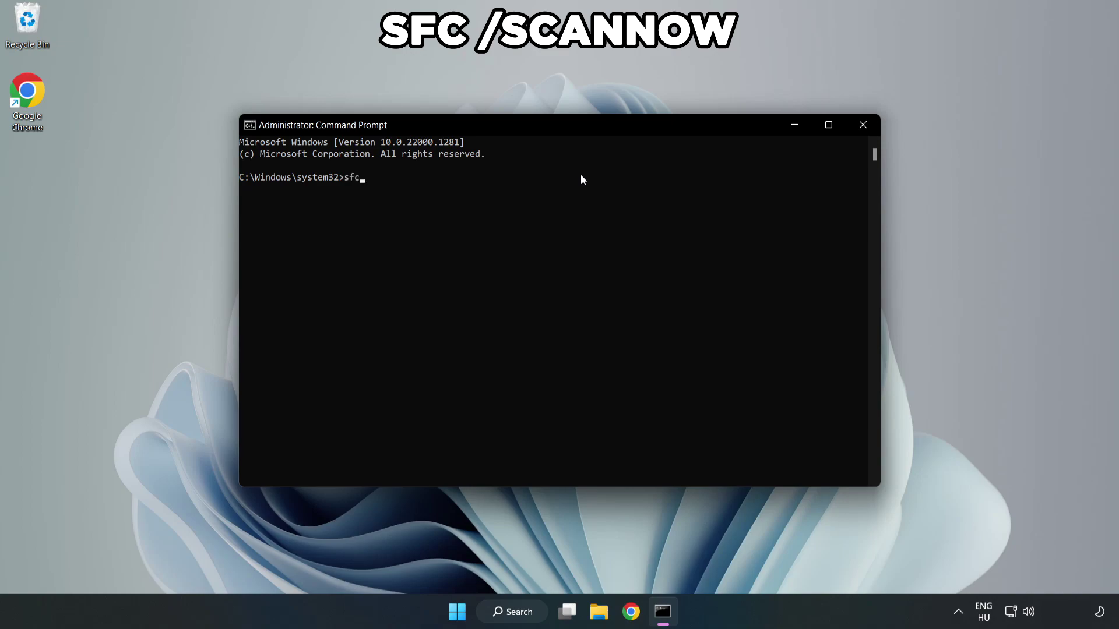
type(" /scannow")
key("Return")
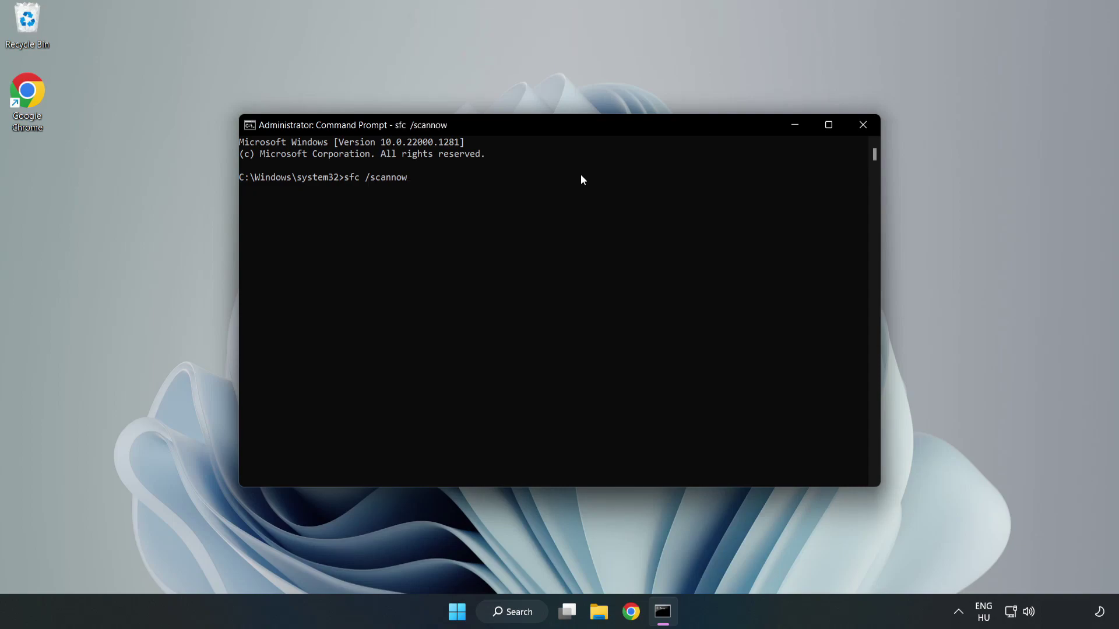